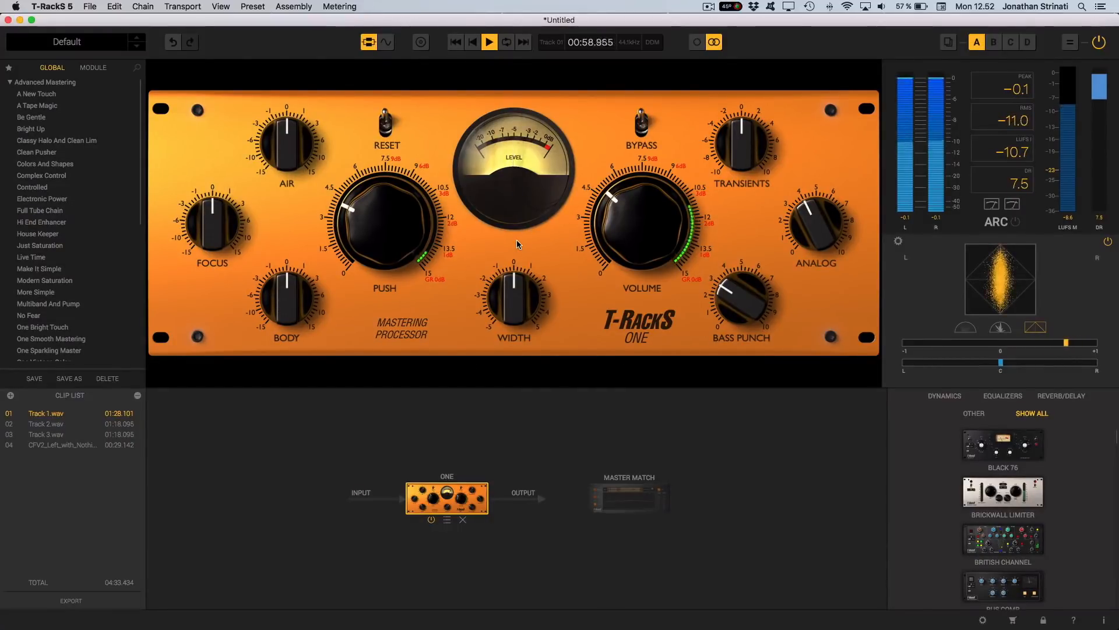
Show the waveform view and mark a loop region on Track 1 from about 0:36 to 0:59
click(221, 6)
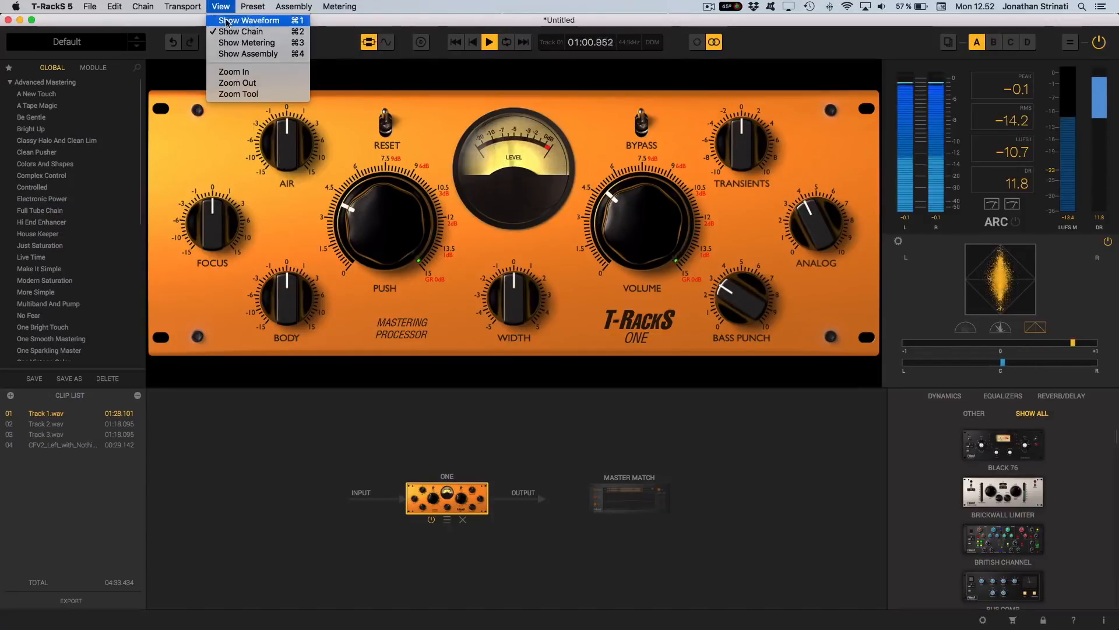
click(248, 20)
scroll(669, 467, right, 3)
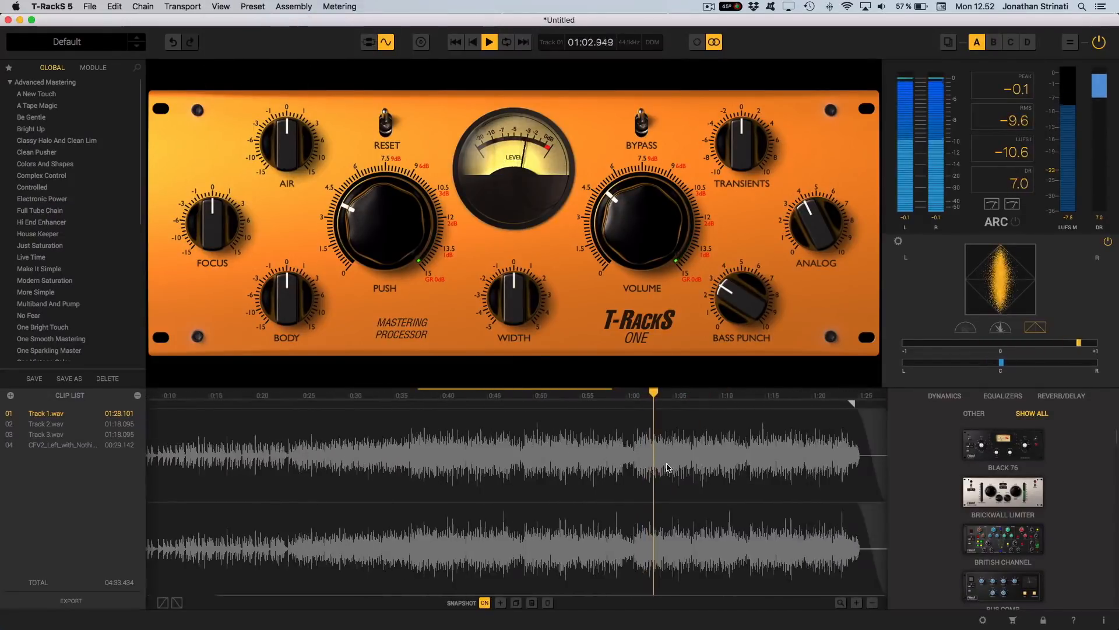
mouse_move(851, 403)
mouse_down()
mouse_move(778, 401)
mouse_move(852, 401)
mouse_up()
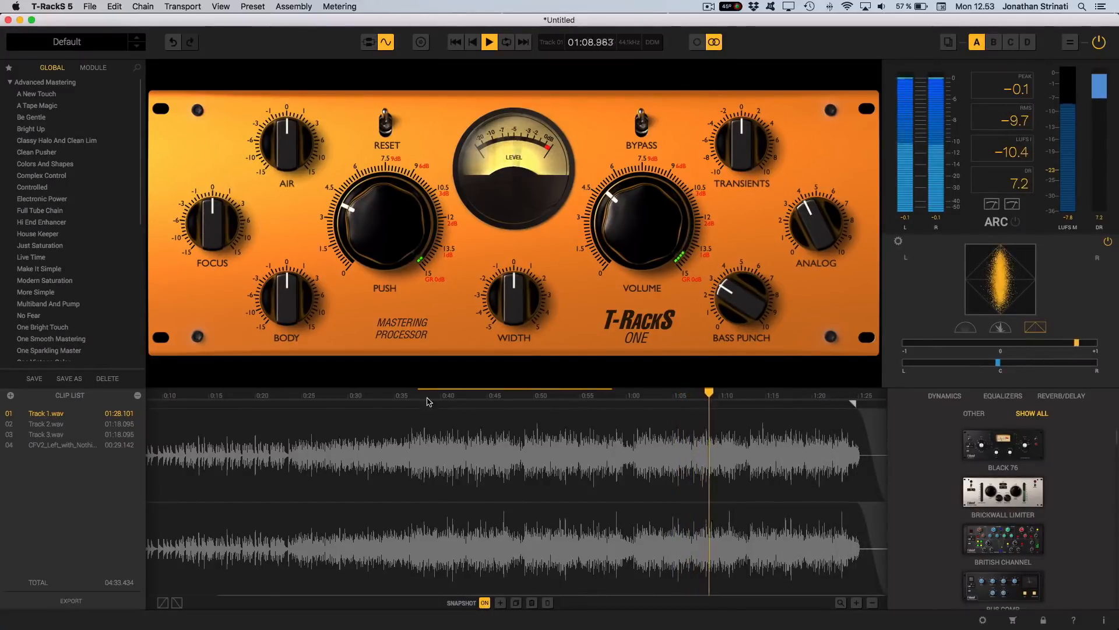
drag(408, 393, 628, 415)
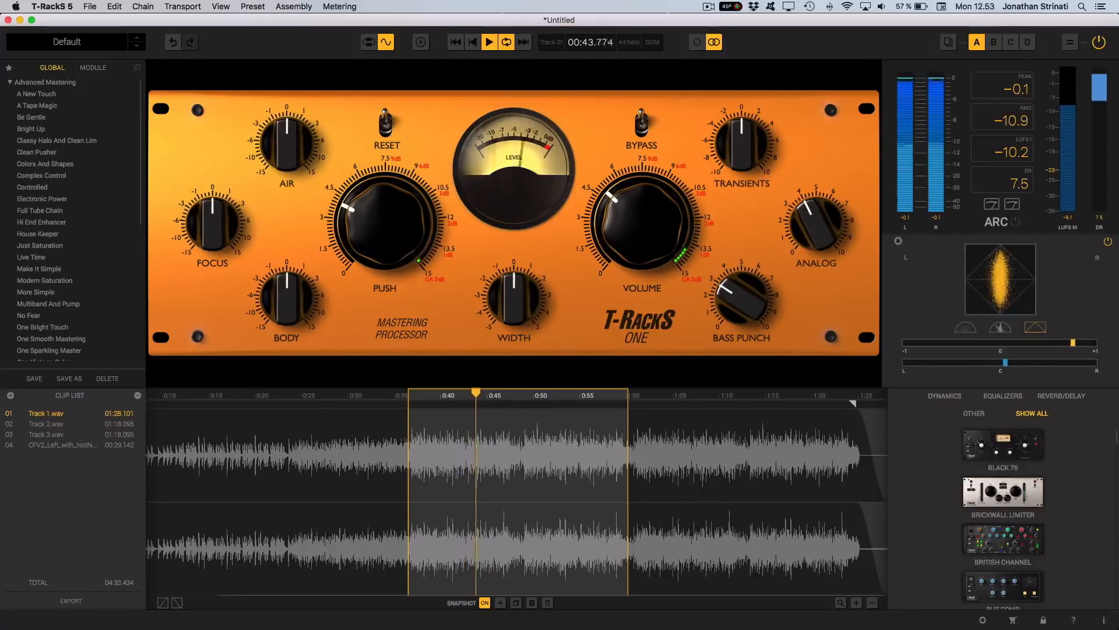
Raise the ONE mastering processor's Volume to about 8 and its Push to about 5
mouse_move(363, 251)
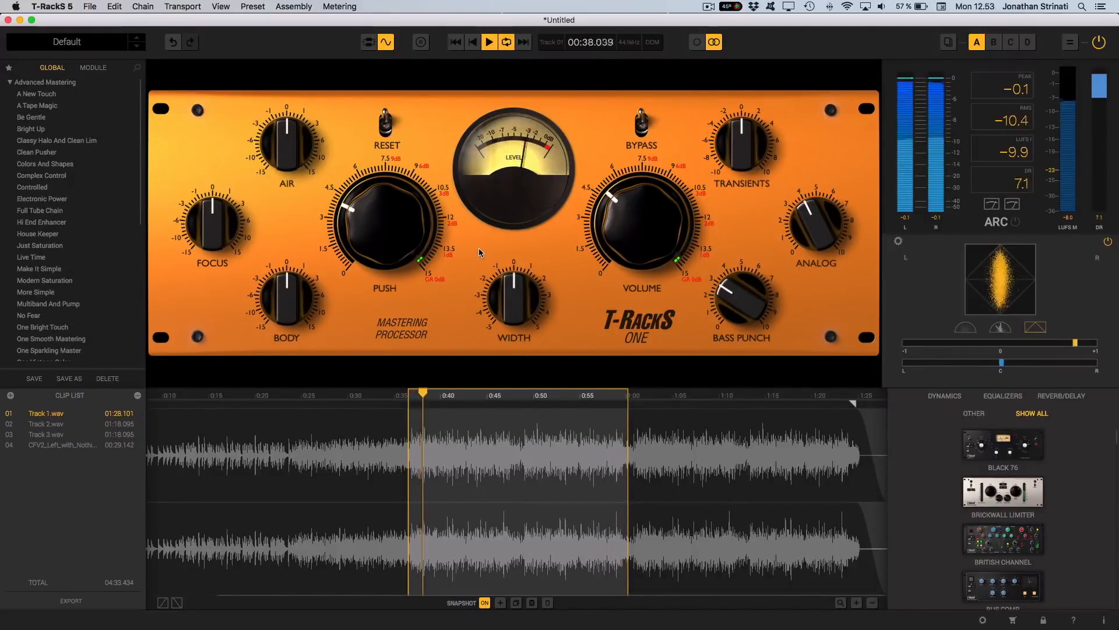
mouse_move(511, 287)
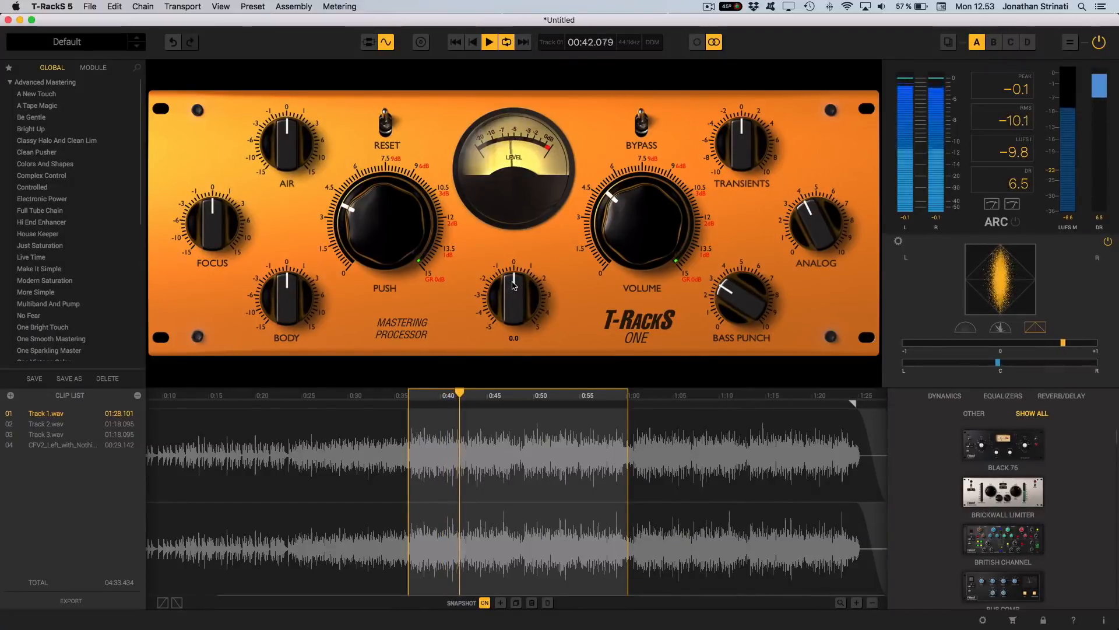
mouse_move(629, 241)
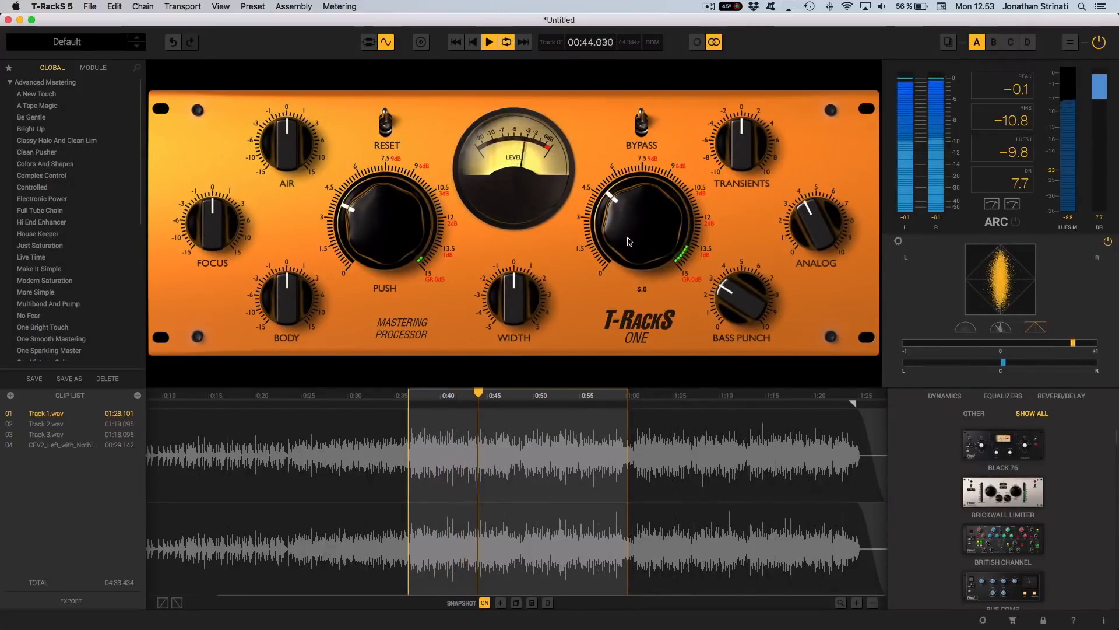
drag(629, 241, 619, 192)
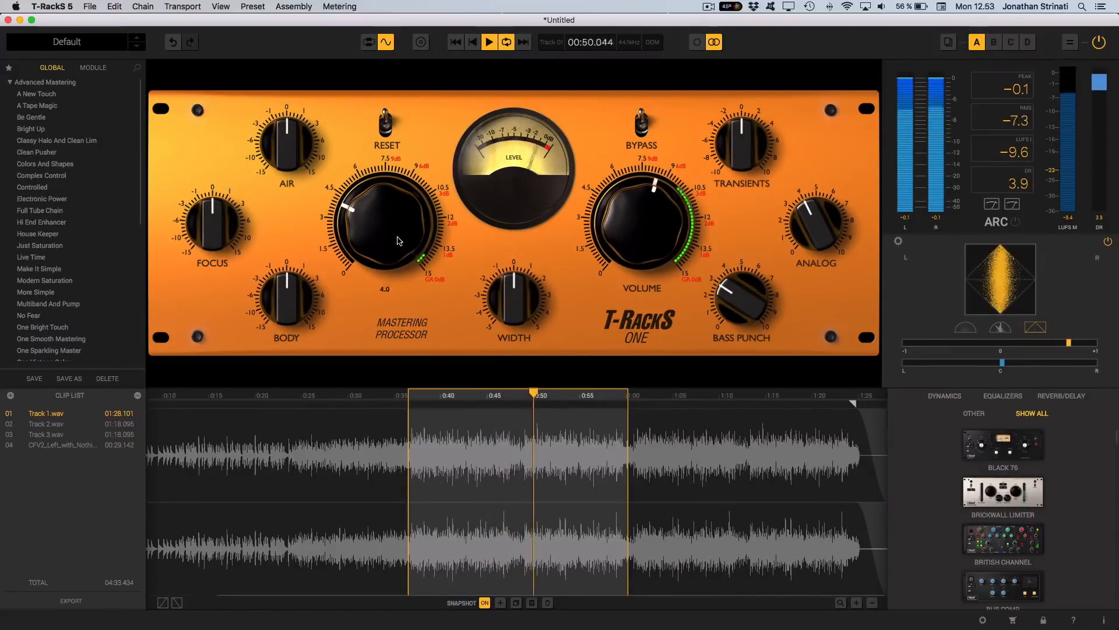
drag(397, 236, 397, 223)
Raise the Air and Width controls of the ONE processor clearly, and its Body and Bass Punch slightly
drag(274, 145, 274, 125)
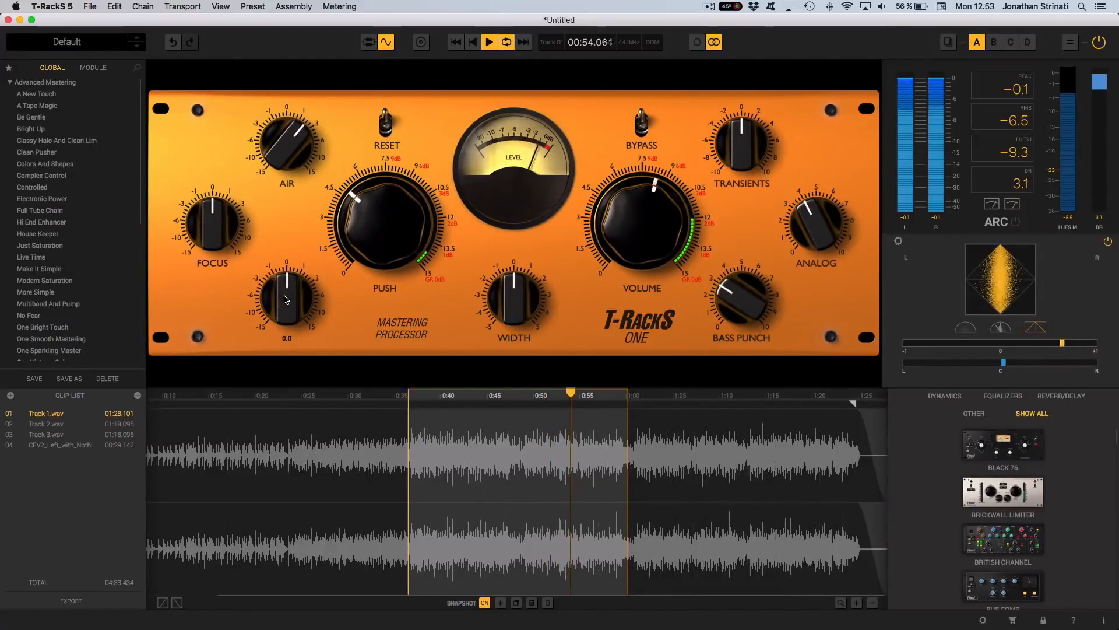
drag(285, 299, 286, 291)
drag(505, 295, 502, 277)
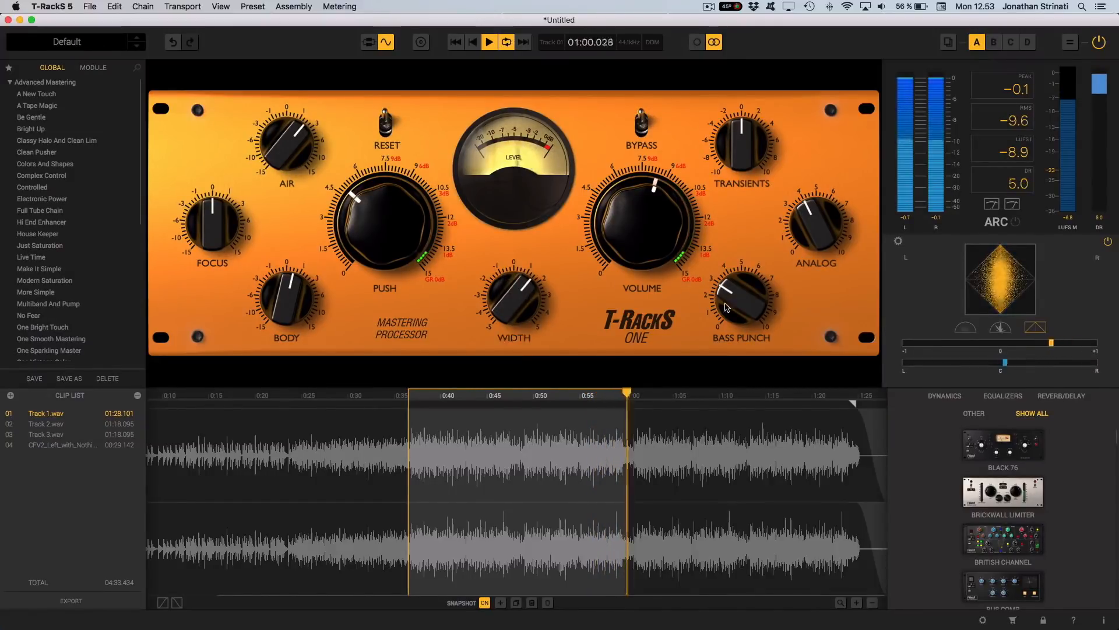
drag(729, 300, 730, 296)
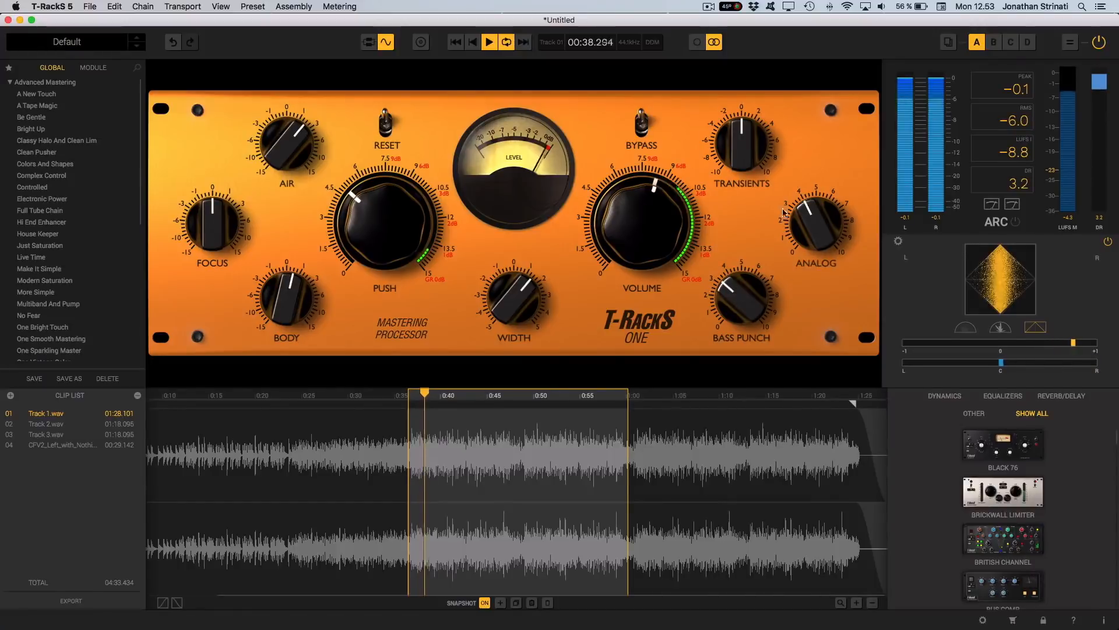
Raise the ONE processor's Analog control to about 5 and increase its Transients slightly
drag(817, 229, 818, 222)
drag(748, 158, 748, 151)
drag(825, 221, 825, 214)
mouse_move(650, 235)
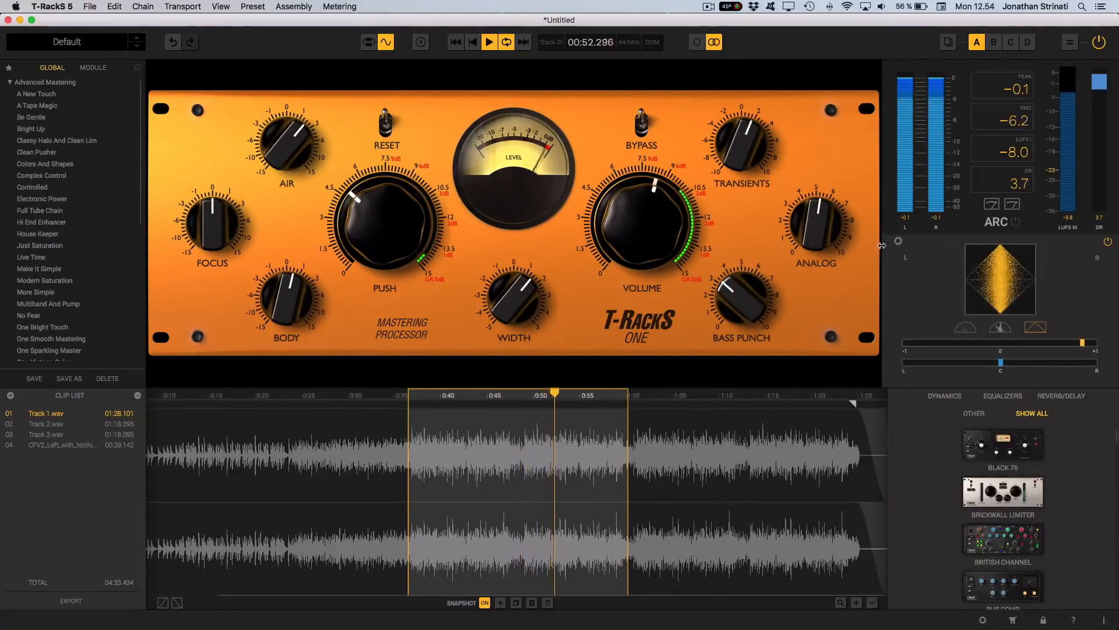
Enlarge the metering, waveform and module browser areas, and extend the loop region's end to about 1:21
drag(882, 246, 640, 232)
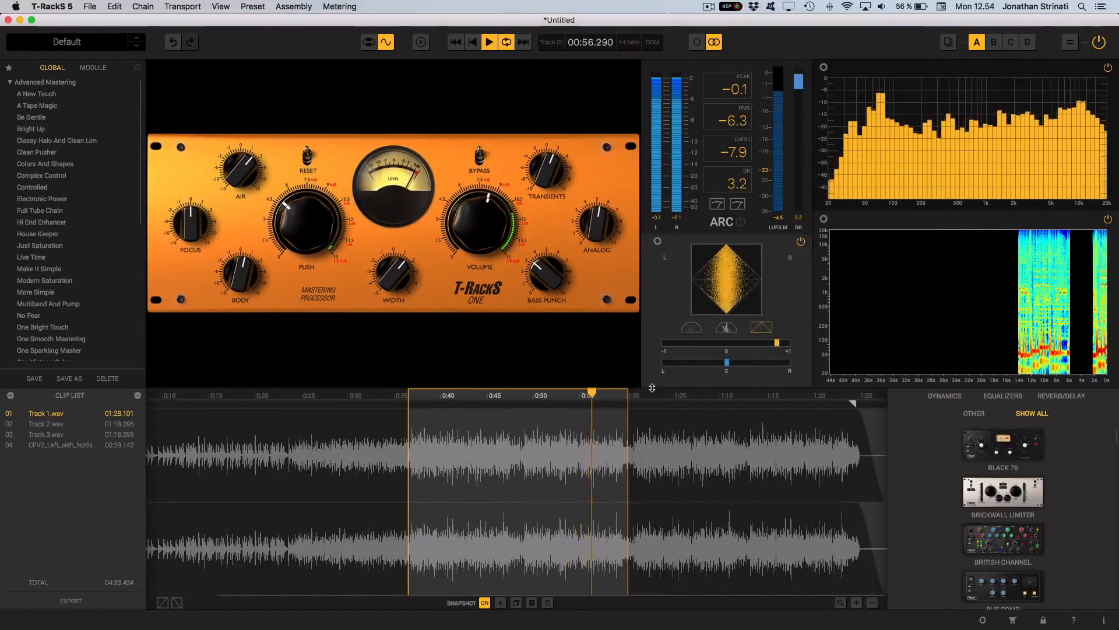
drag(624, 387, 656, 255)
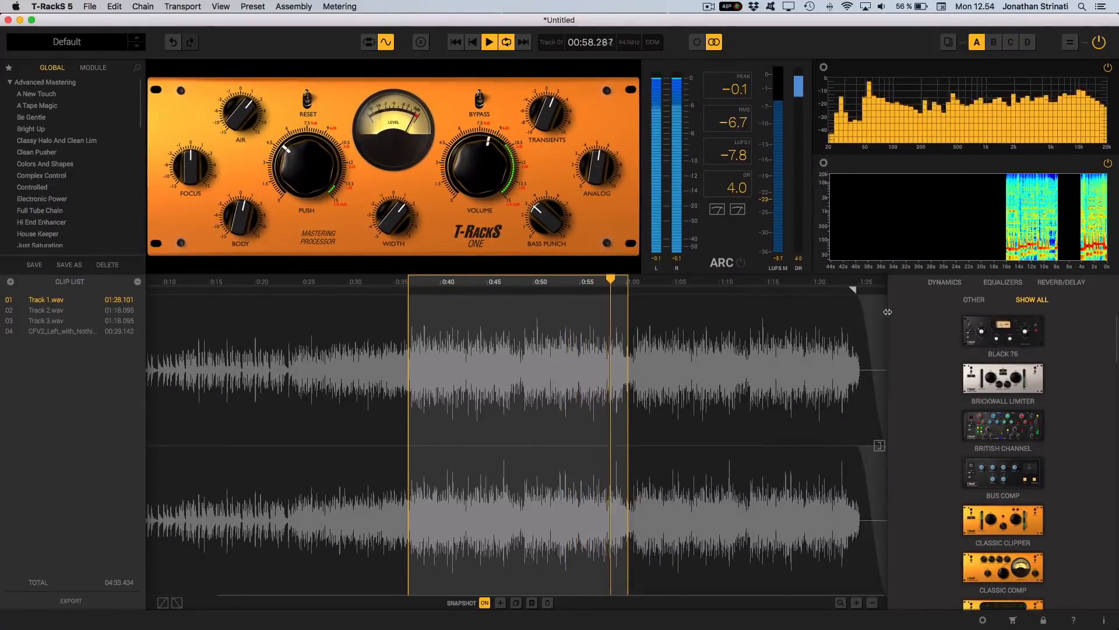
drag(885, 306, 679, 323)
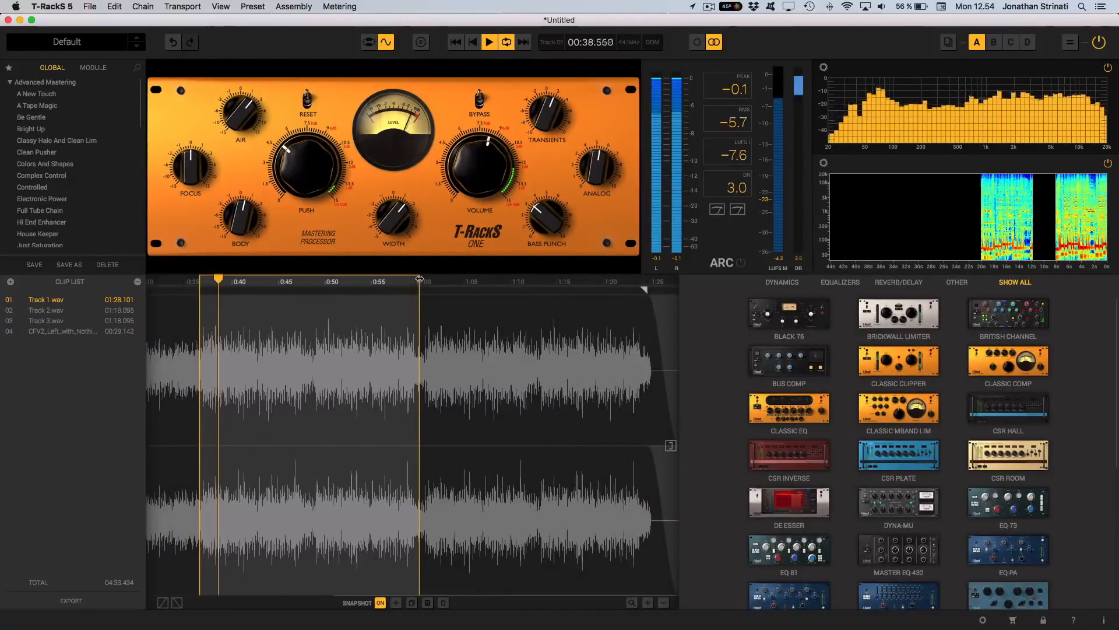
drag(419, 283, 620, 286)
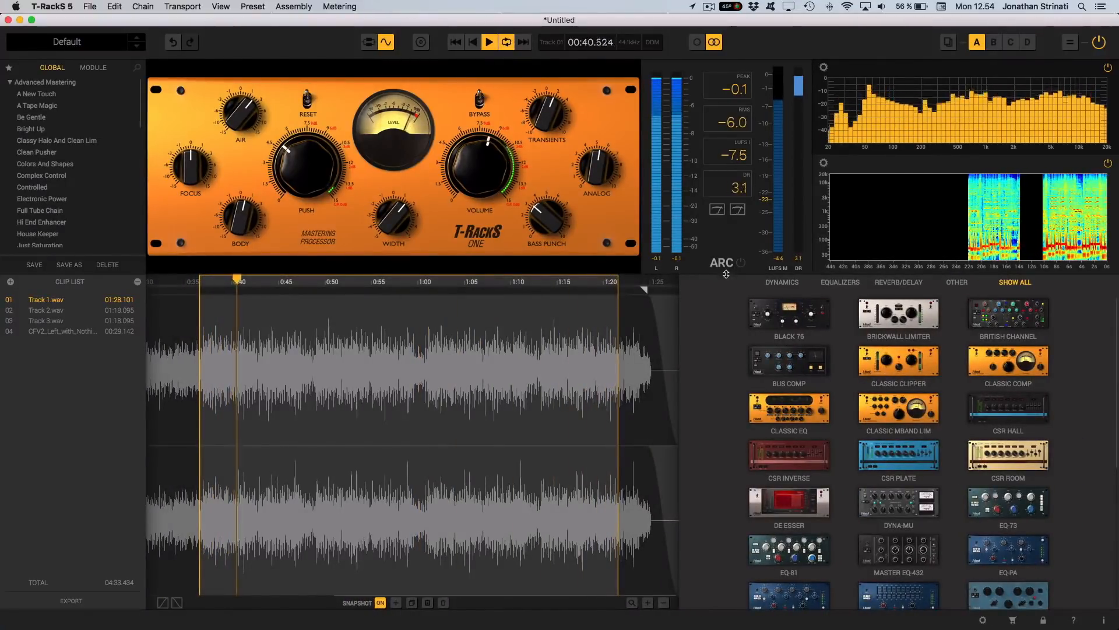
Shrink the waveform area to reveal the chain, and rebalance the module and metering widths, keeping the metering section wide
drag(730, 275, 754, 438)
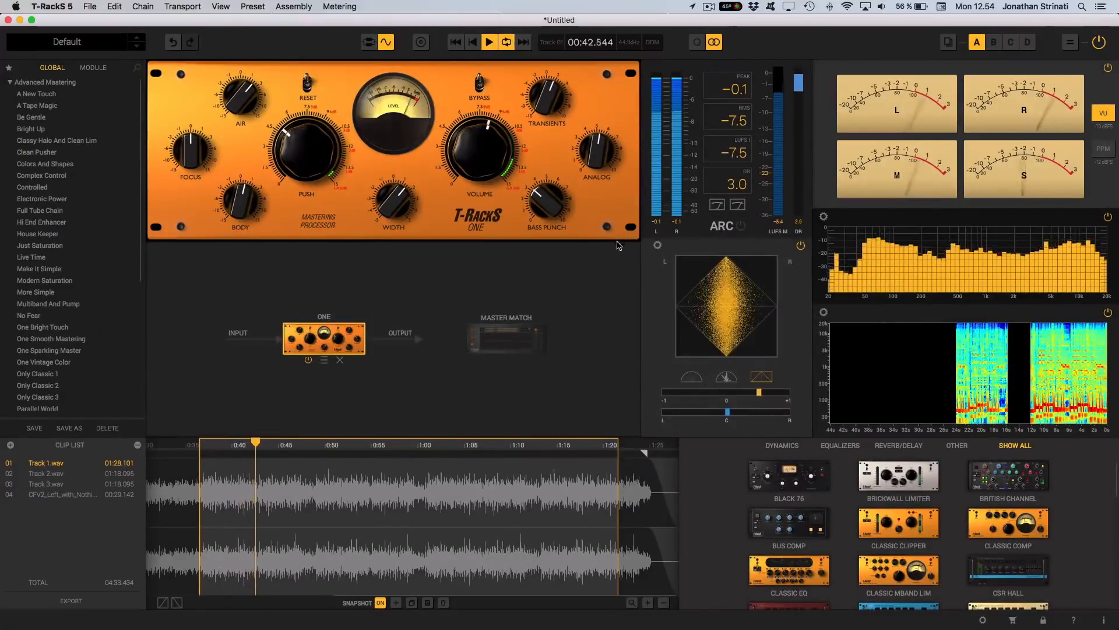
drag(637, 236, 654, 418)
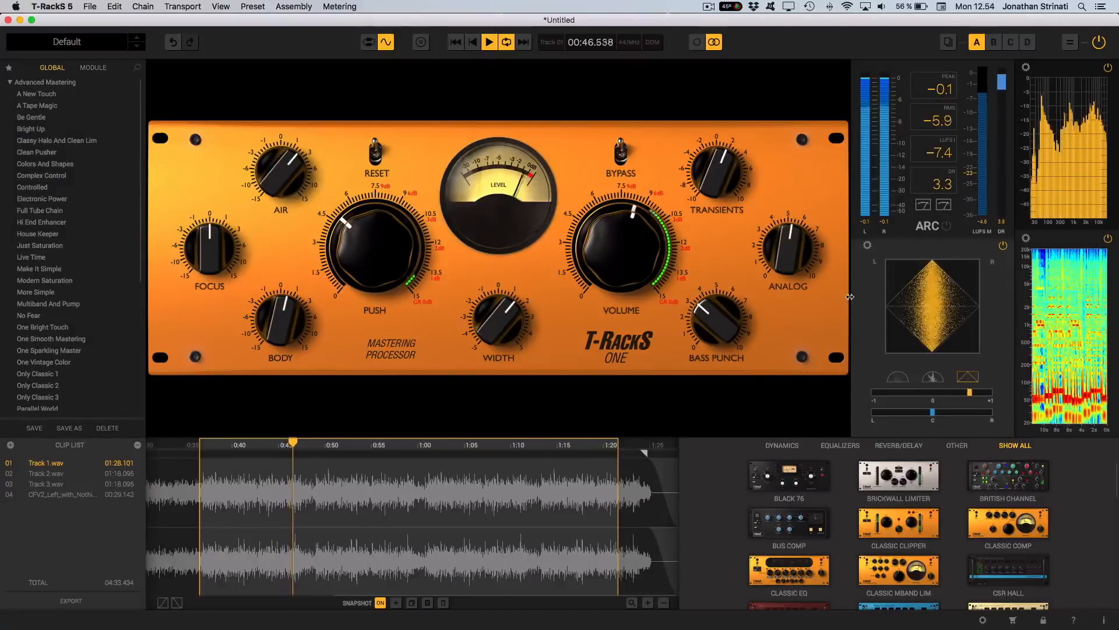
drag(853, 295, 624, 267)
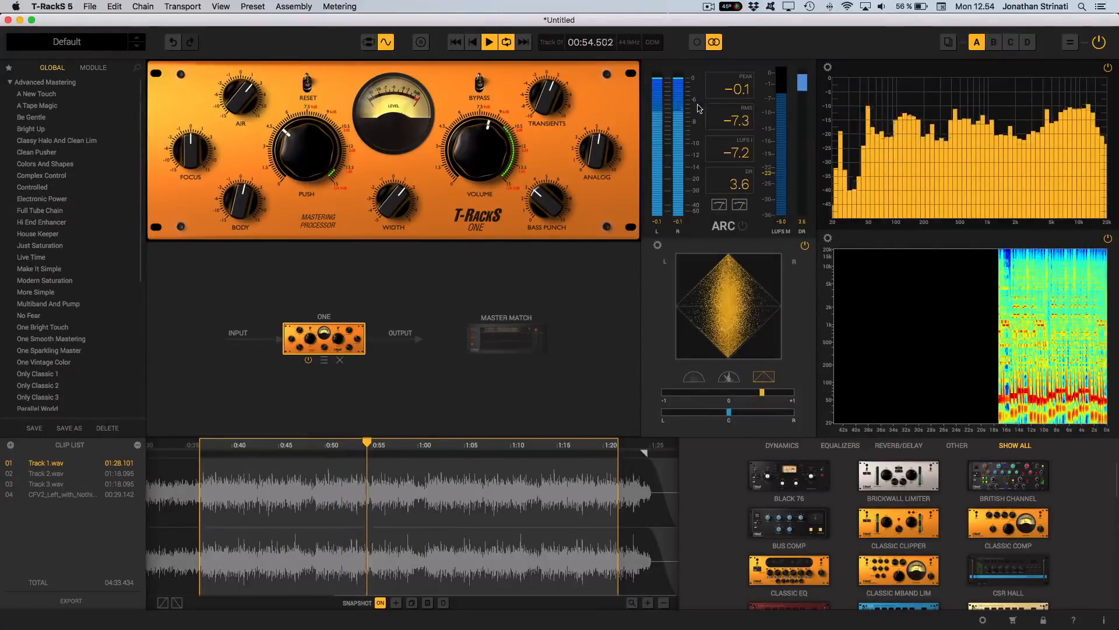
Open the metering in a separate window and move it over the module view
key(super+m)
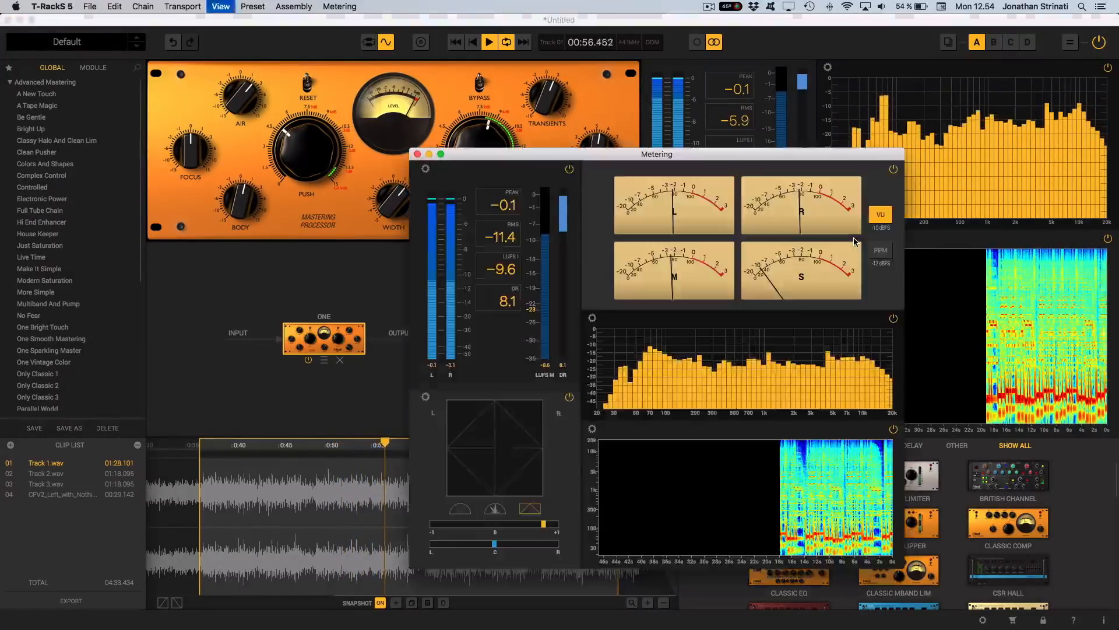
drag(625, 151, 474, 132)
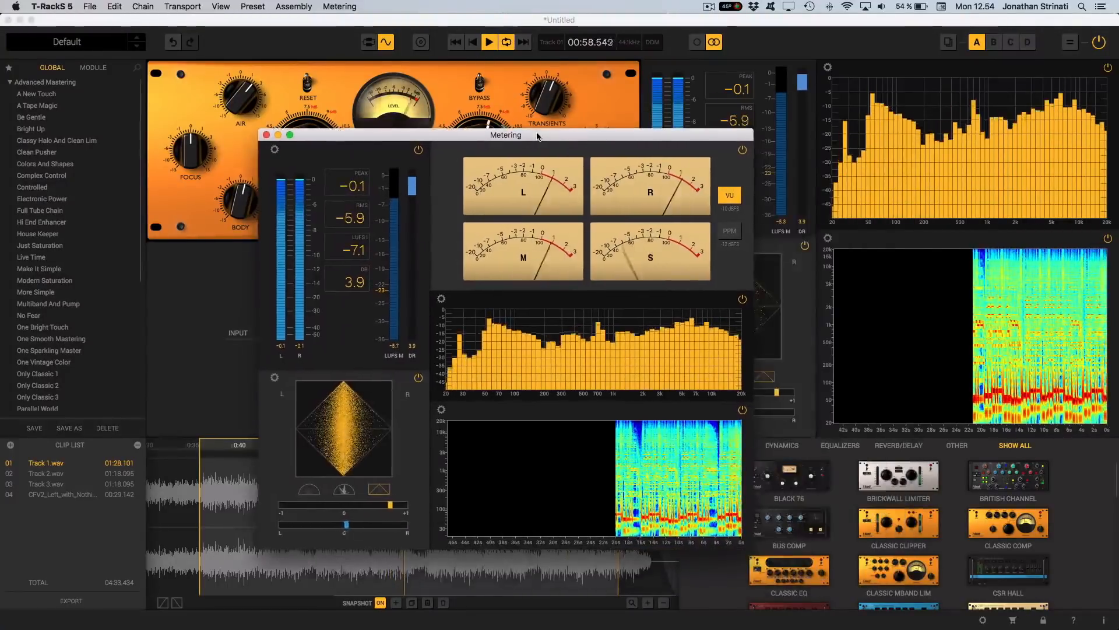
Look through the meter options and set the numeric LUFS readout to Short Term
click(274, 149)
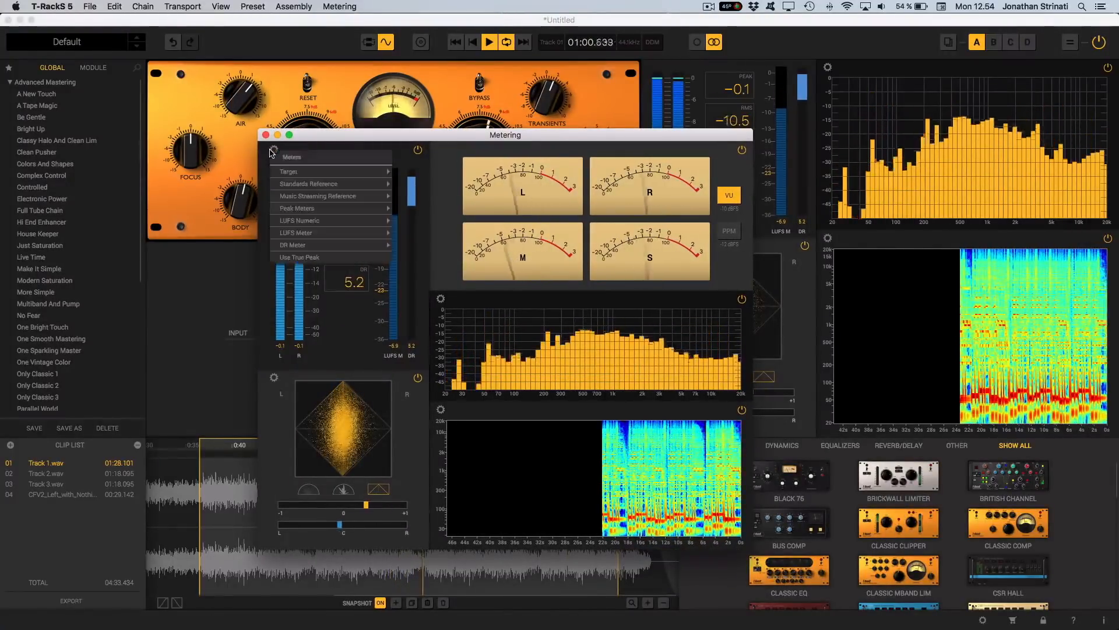
mouse_move(307, 195)
mouse_move(364, 183)
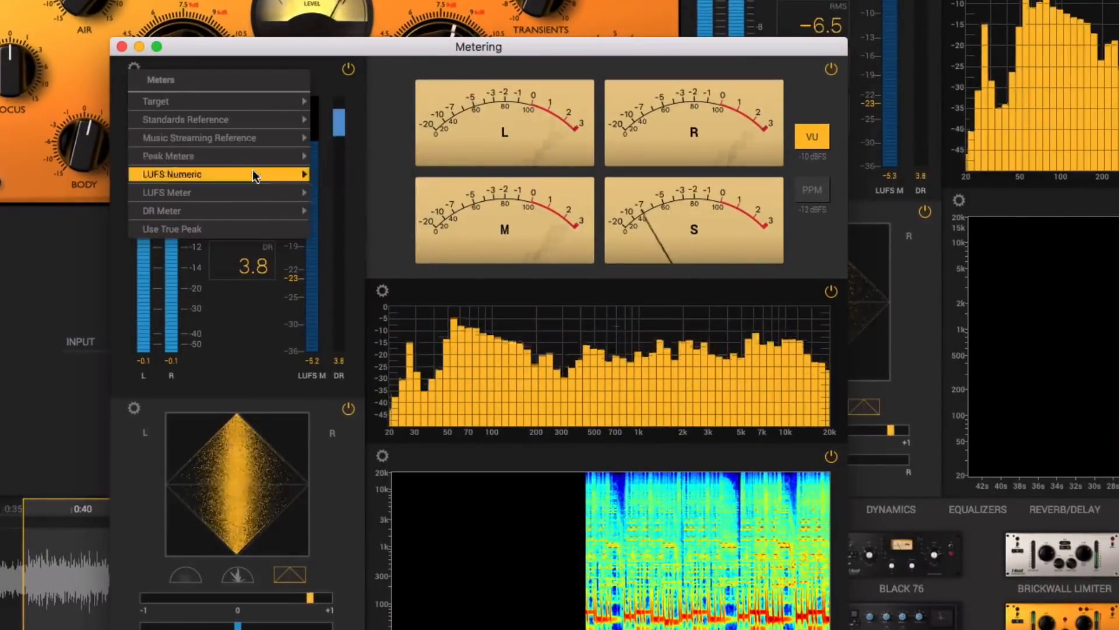
mouse_move(256, 216)
mouse_move(236, 192)
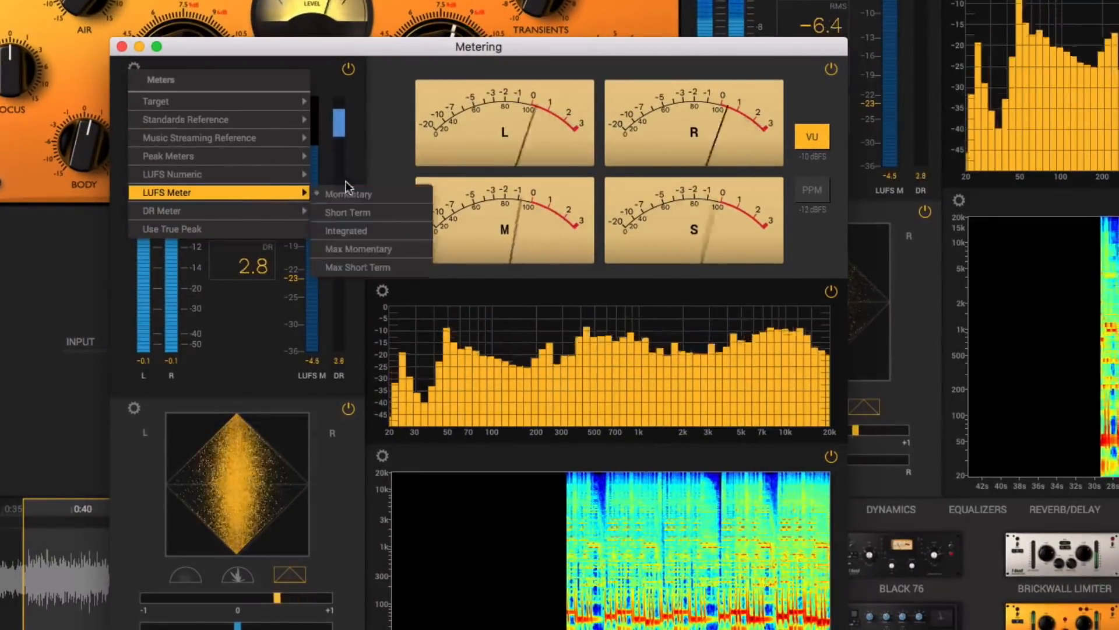
mouse_move(292, 174)
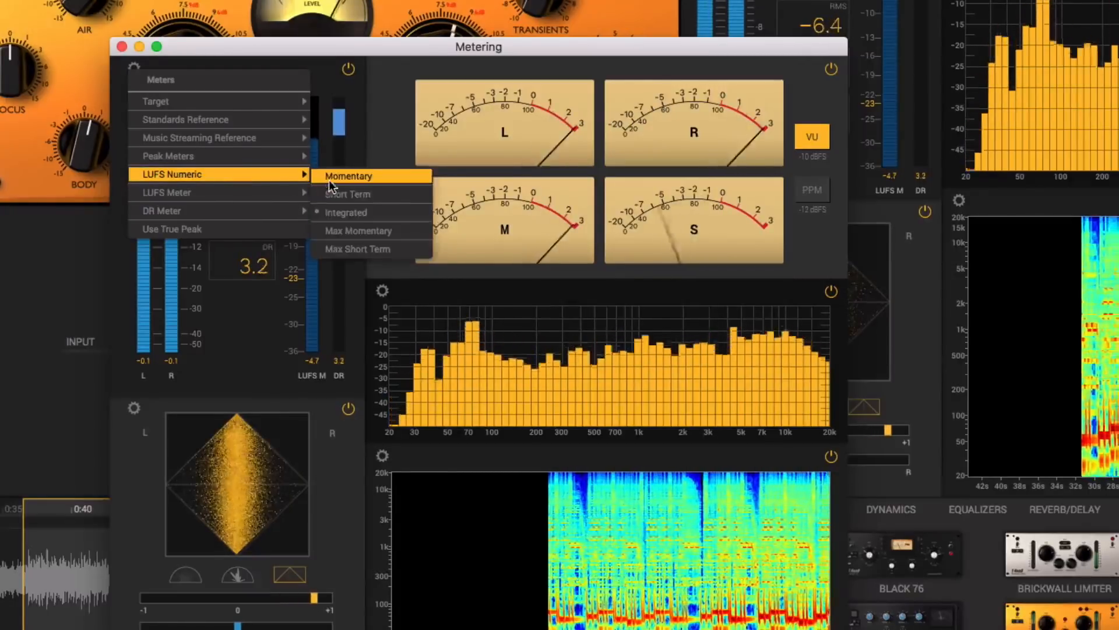
click(329, 195)
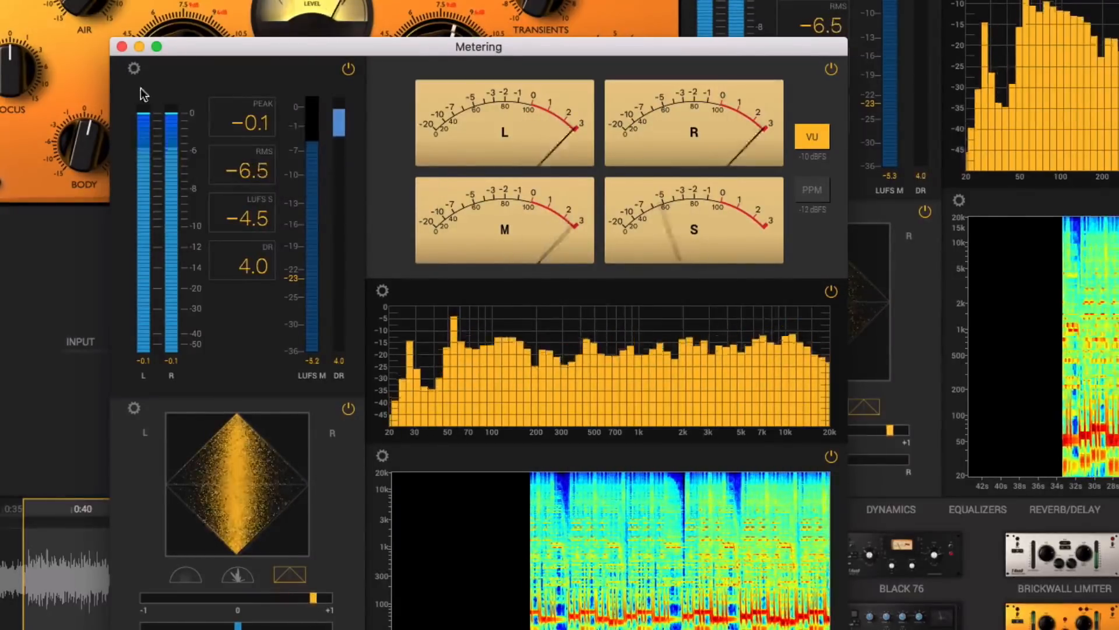
Set the numeric LUFS readout to Integrated
click(133, 68)
mouse_move(155, 171)
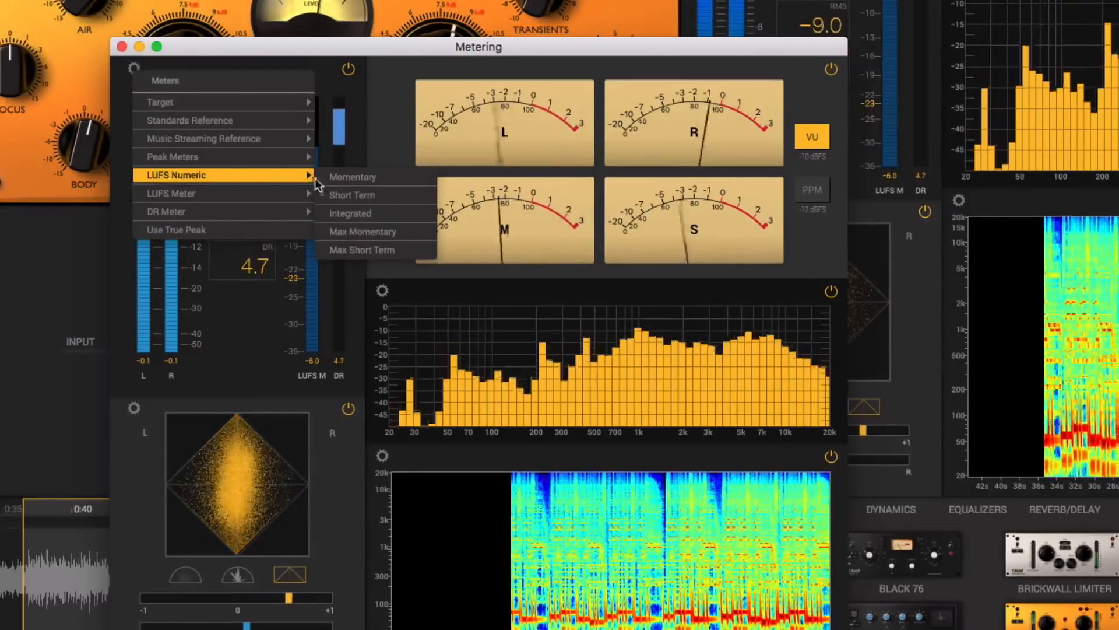
click(358, 215)
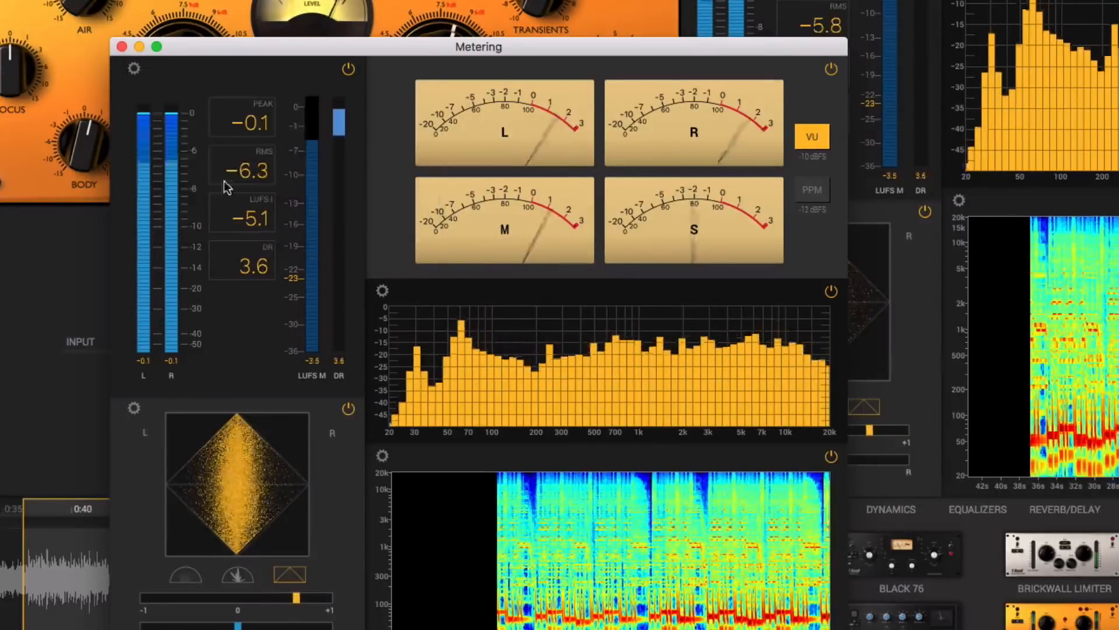
Examine the Music Streaming Reference and Standards Reference options for the meters, and close the separate metering window
click(133, 68)
mouse_move(176, 136)
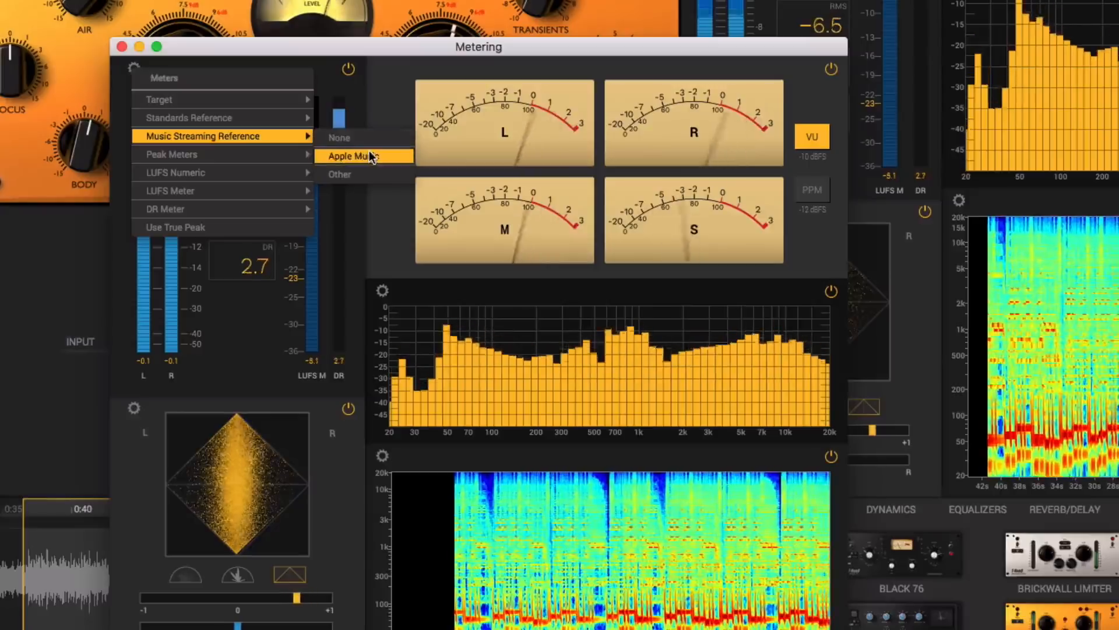
mouse_move(250, 118)
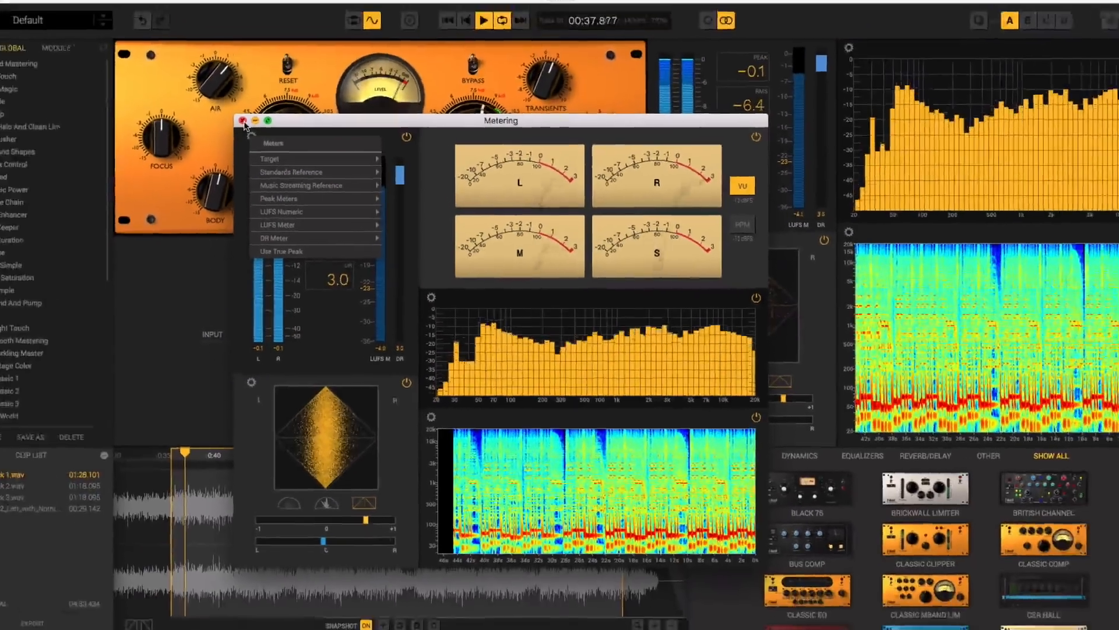
click(122, 47)
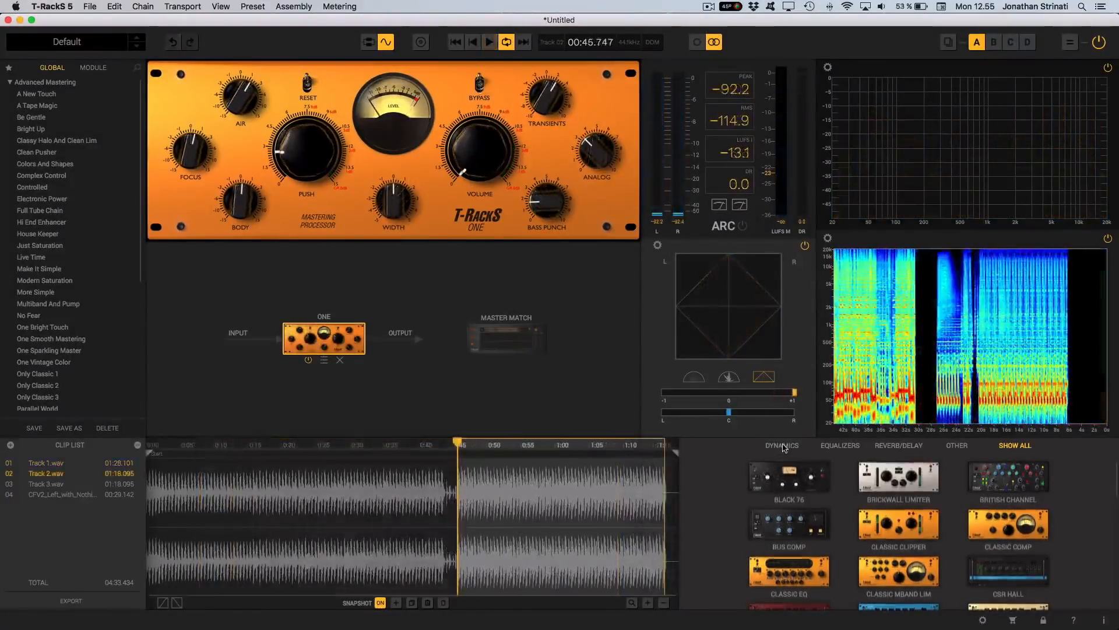
Browse the Dynamics, Equalizers and Reverb/Delay categories of the module library, narrowing the browser slightly
click(782, 444)
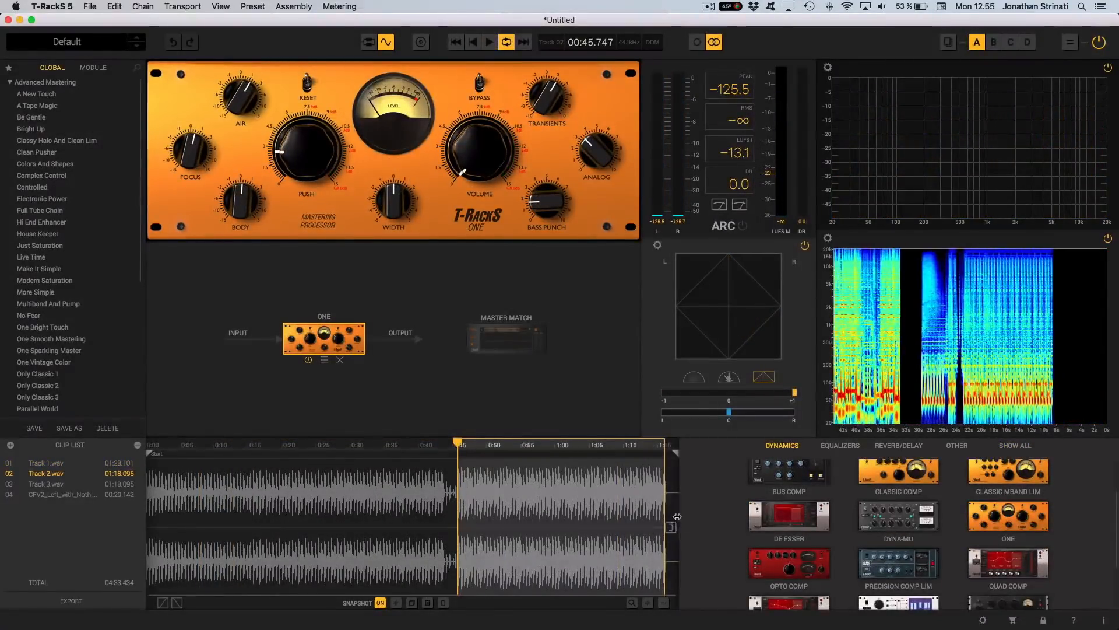
drag(679, 516, 720, 516)
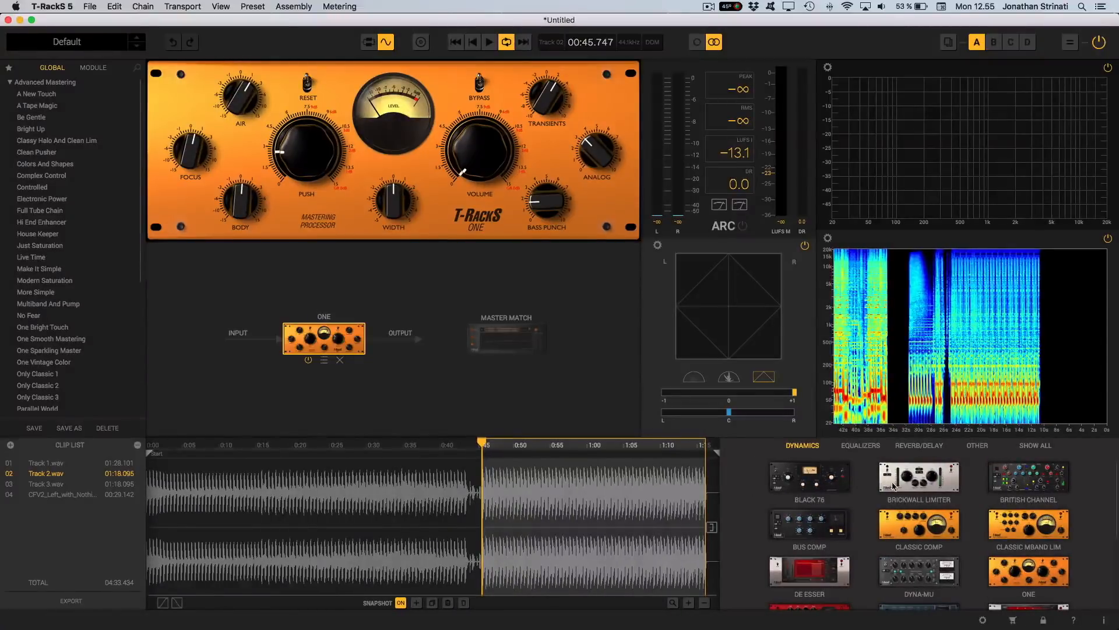
scroll(997, 555, down, 5)
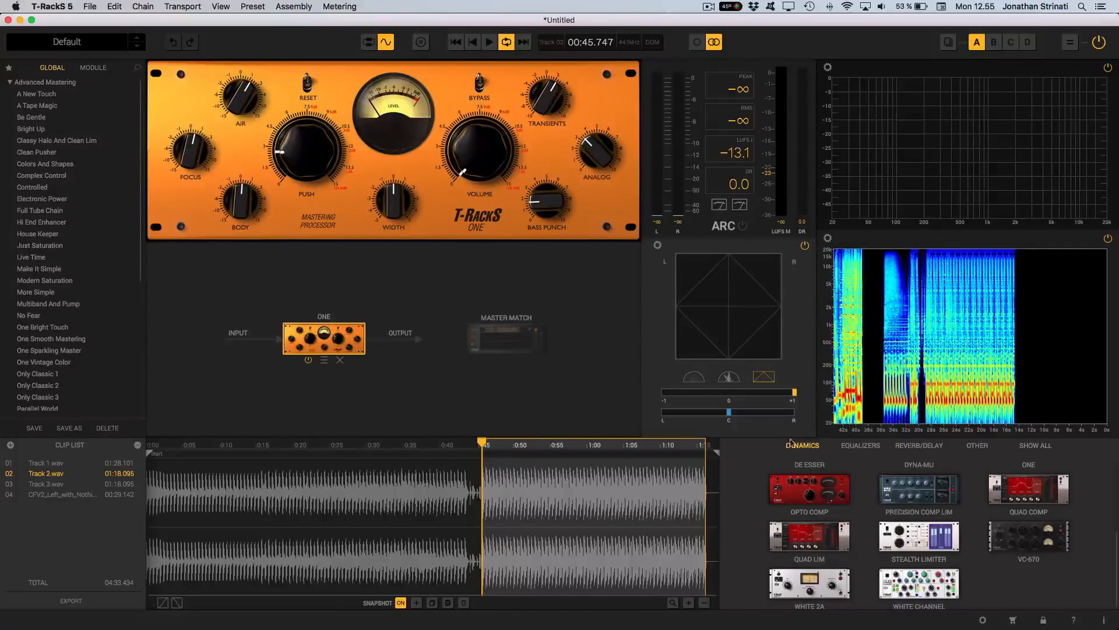
click(857, 446)
click(924, 446)
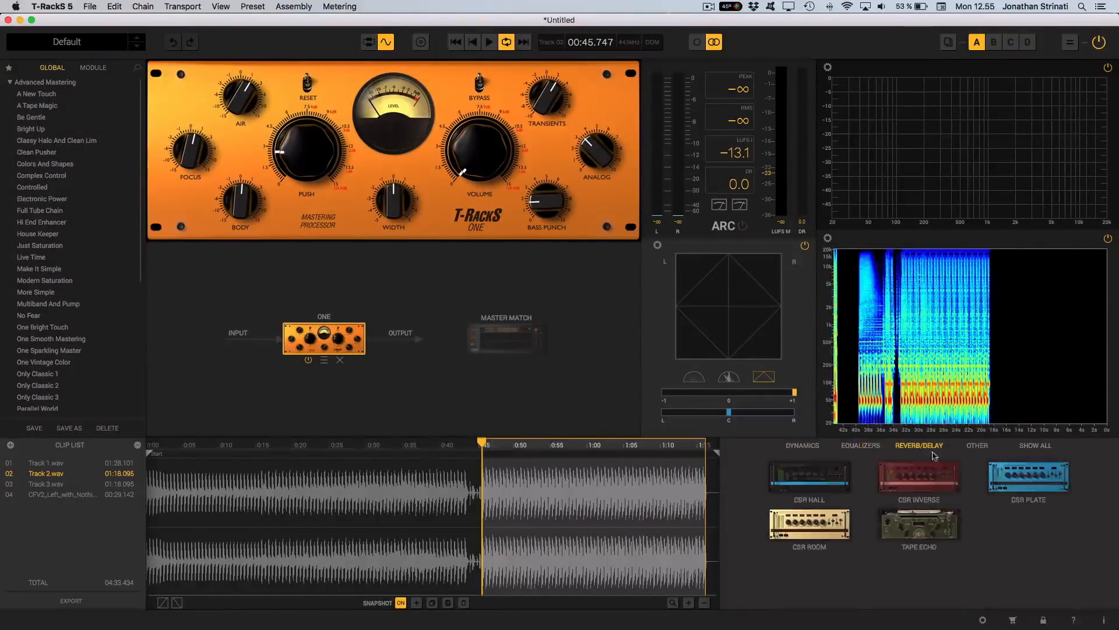
Look through the Other and Show All categories of the module library
click(976, 447)
click(1001, 446)
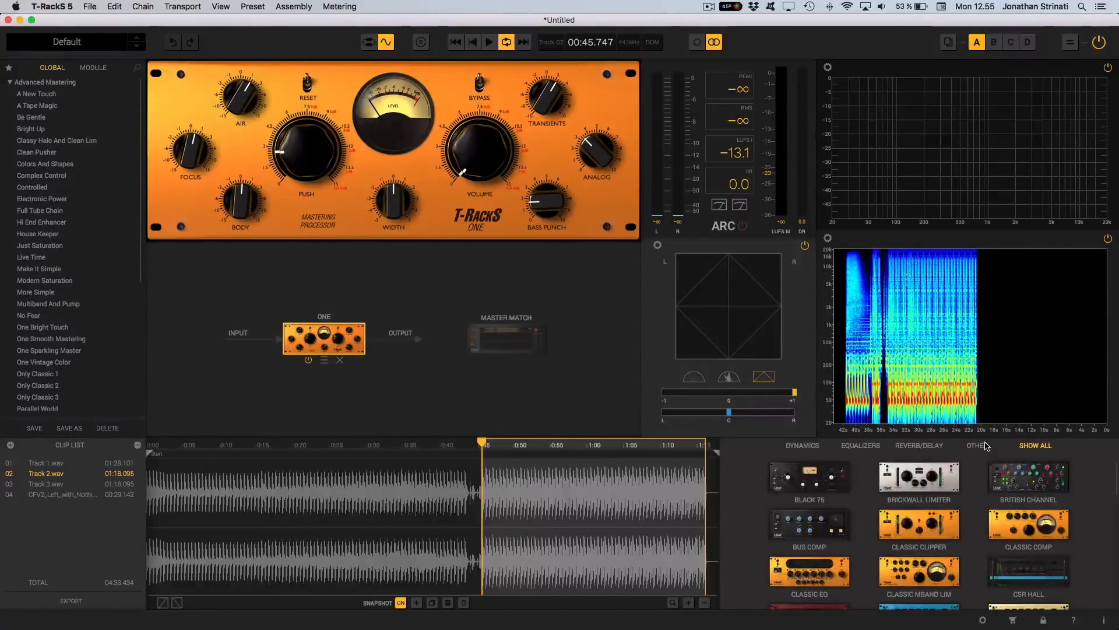
click(985, 446)
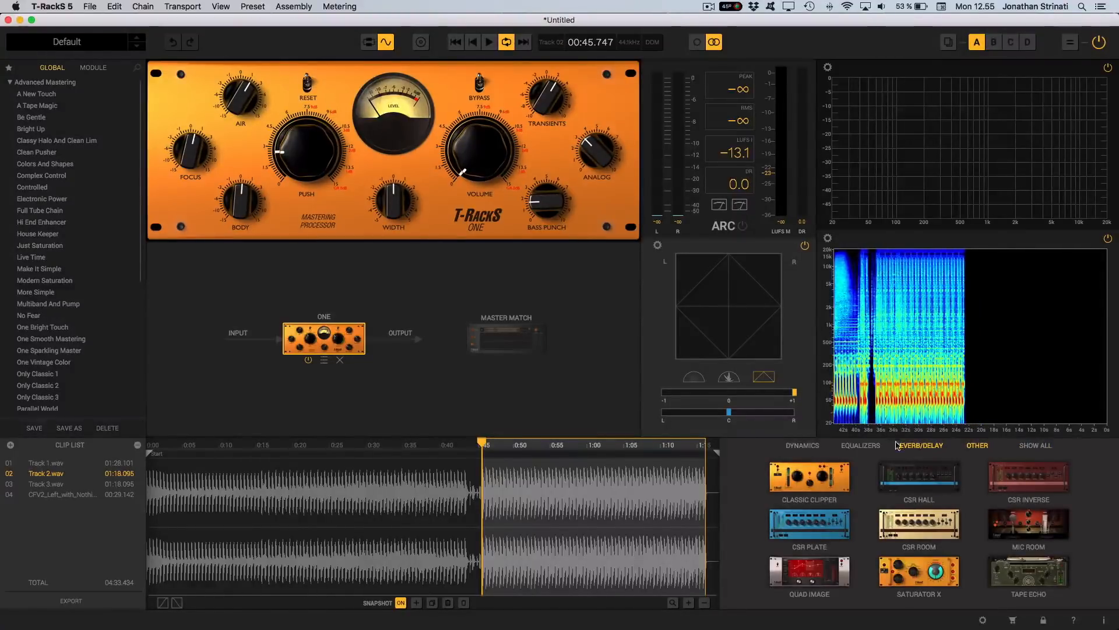
Add the DYNA-MU compressor from the Dynamics modules to the processing chain, ahead of ONE
click(809, 446)
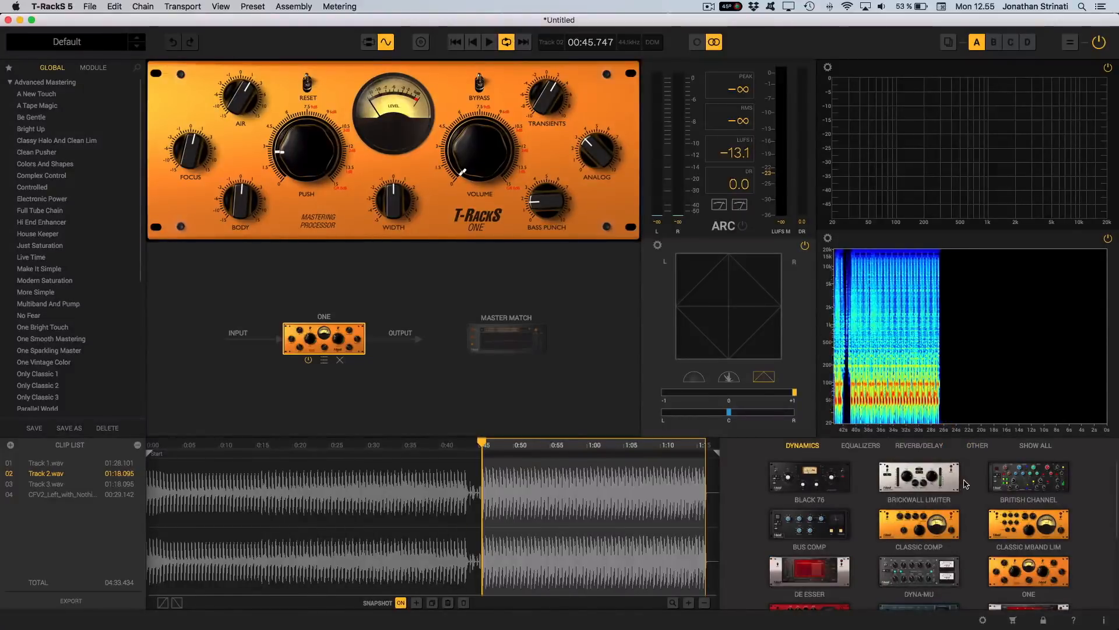
scroll(966, 483, down, 3)
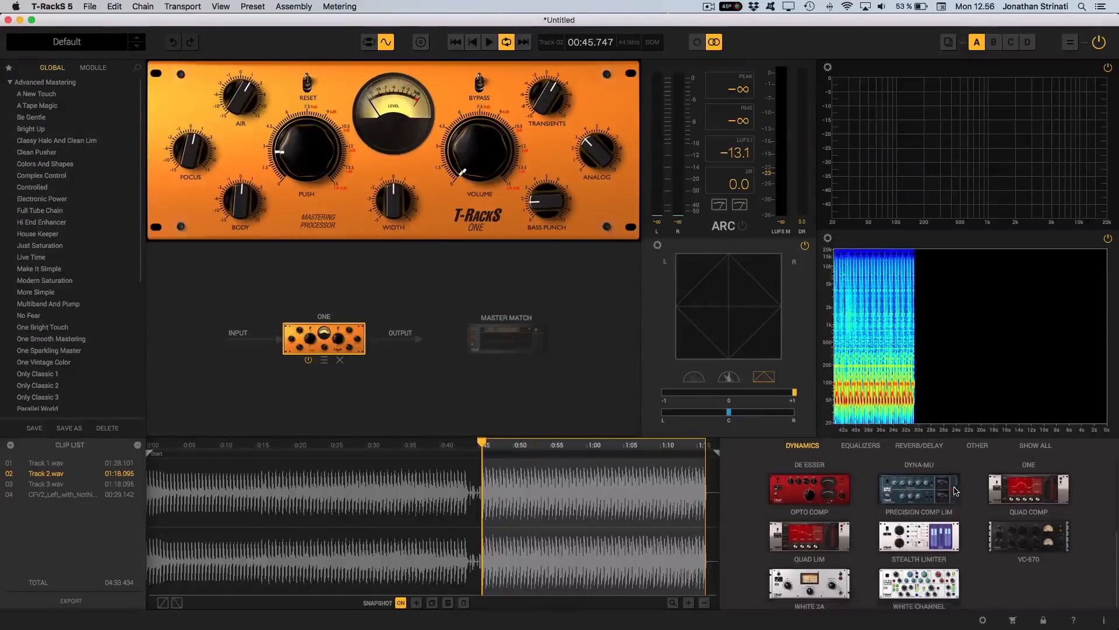
scroll(957, 492, up, 1)
drag(932, 494, 260, 340)
click(260, 340)
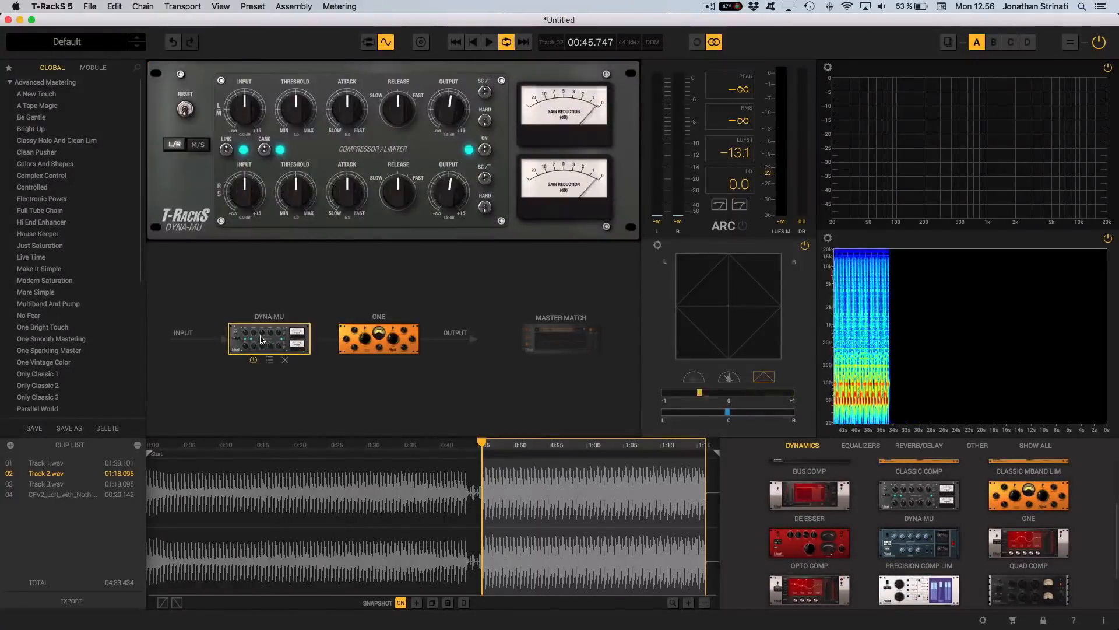
Audition the looped section through the chain, and enlarge the DYNA-MU view by narrowing the metering area
key(space)
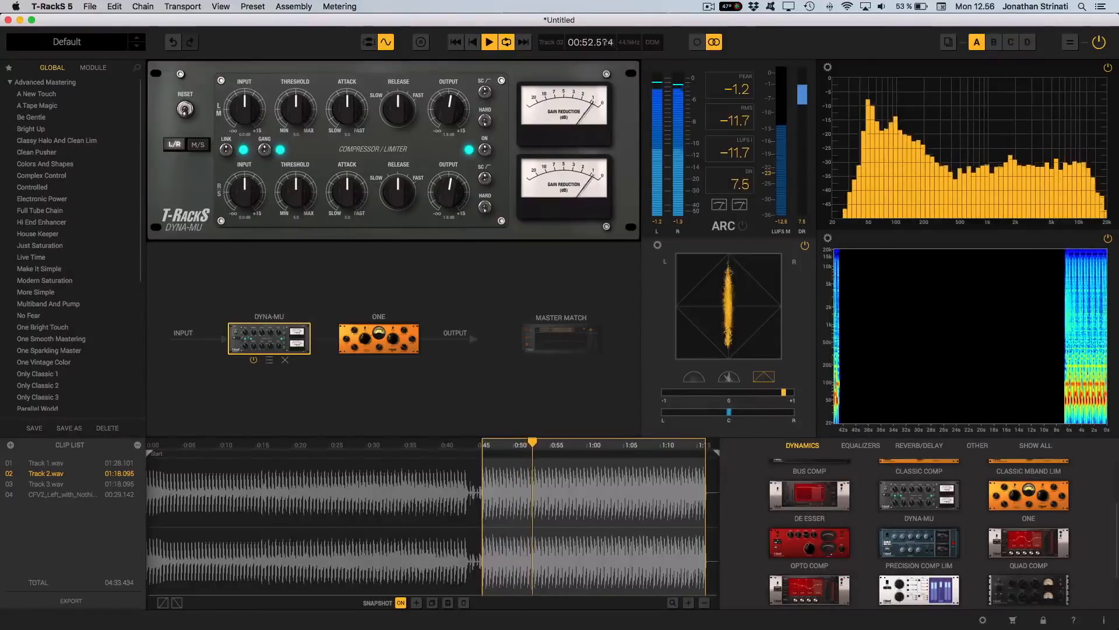
key(space)
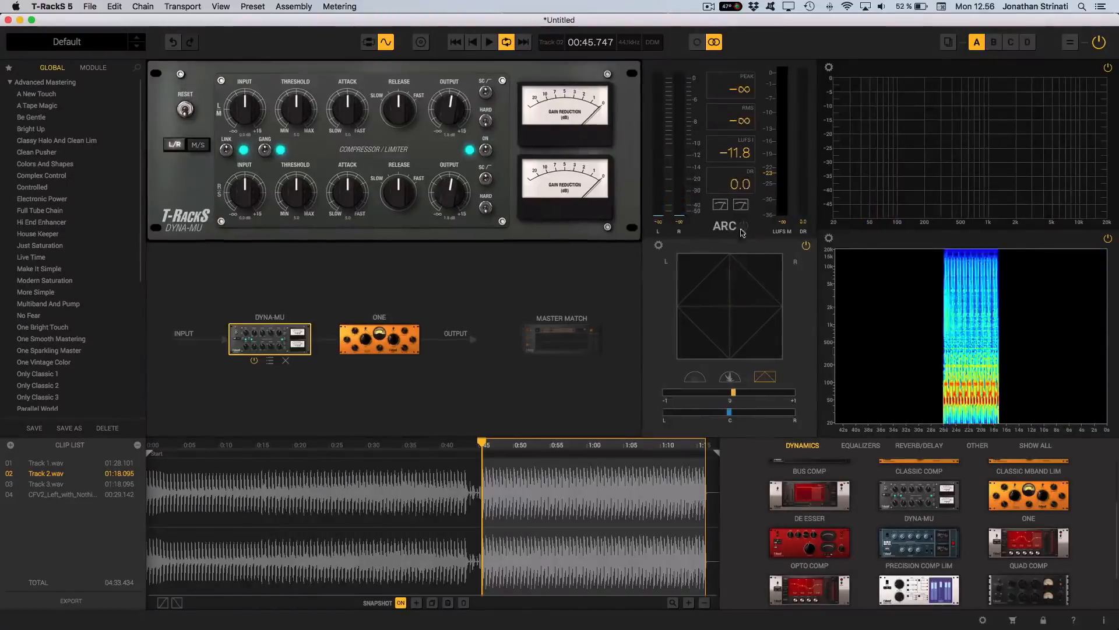
drag(740, 231, 1046, 254)
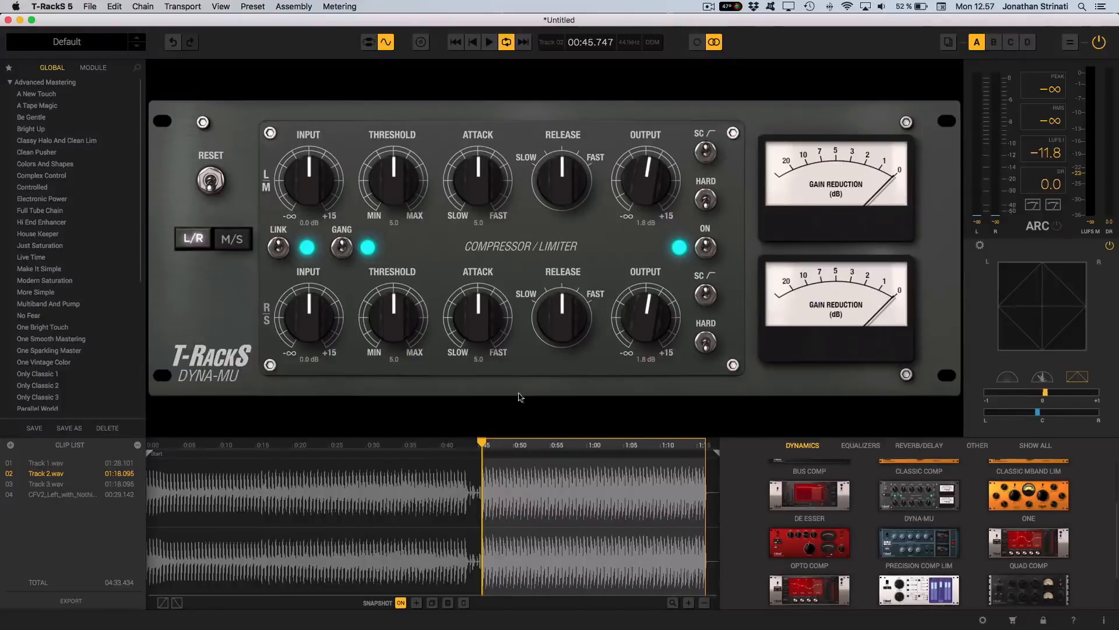
With the loop playing, set DYNA-MU's input to 7.1 dB, threshold to 2.0 and attack to 5.9, with a slightly faster release
key(space)
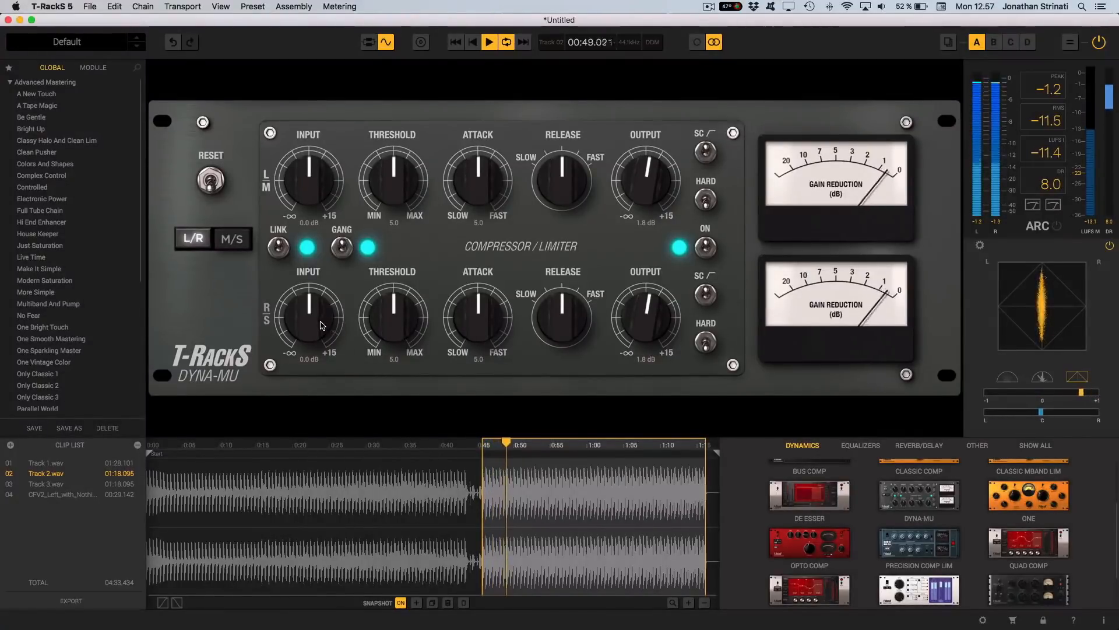
drag(321, 325, 298, 305)
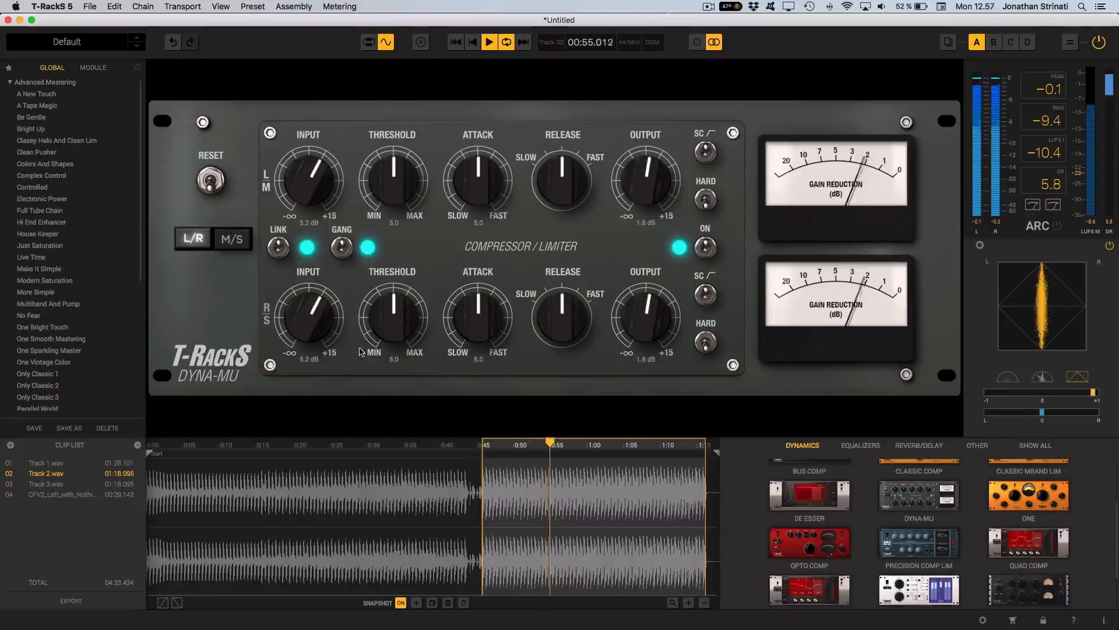
drag(302, 325, 299, 314)
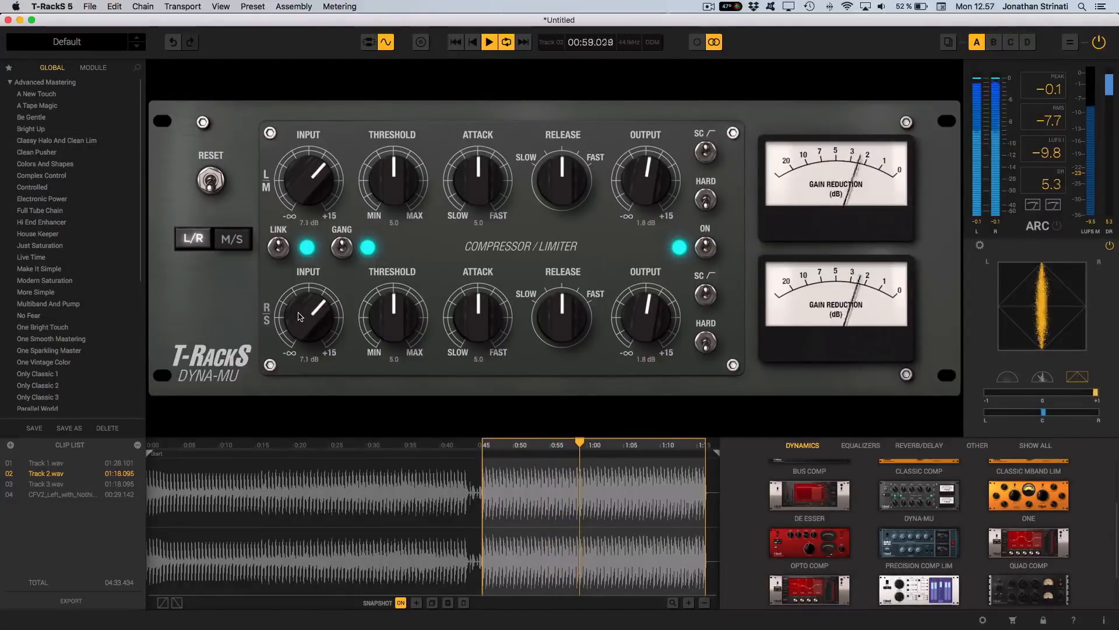
drag(400, 187, 395, 260)
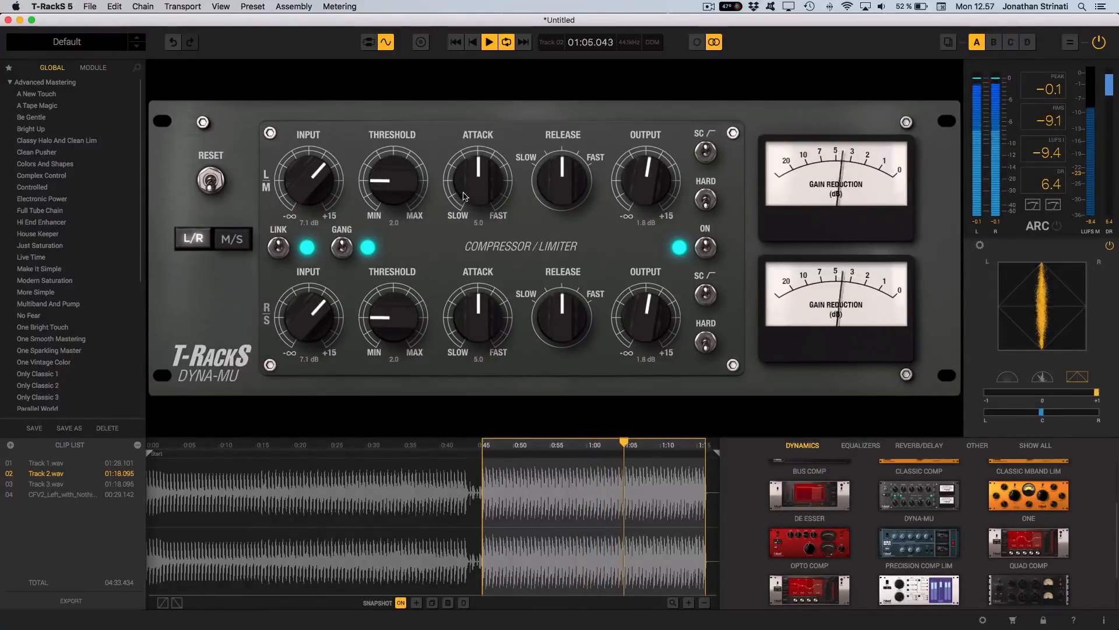
drag(464, 196, 457, 175)
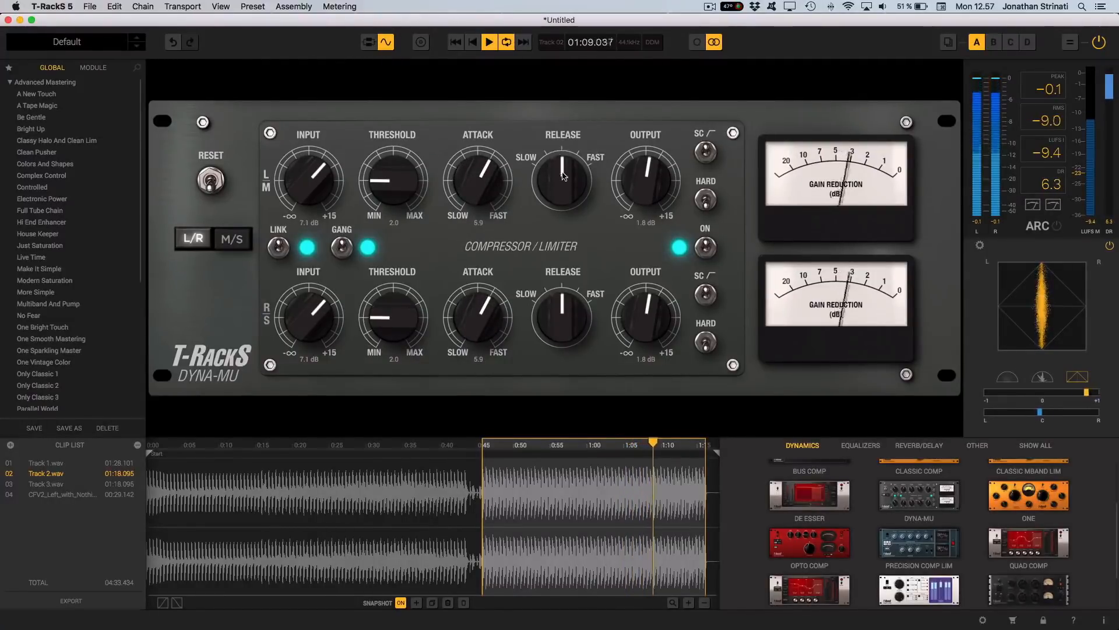
drag(563, 176, 573, 147)
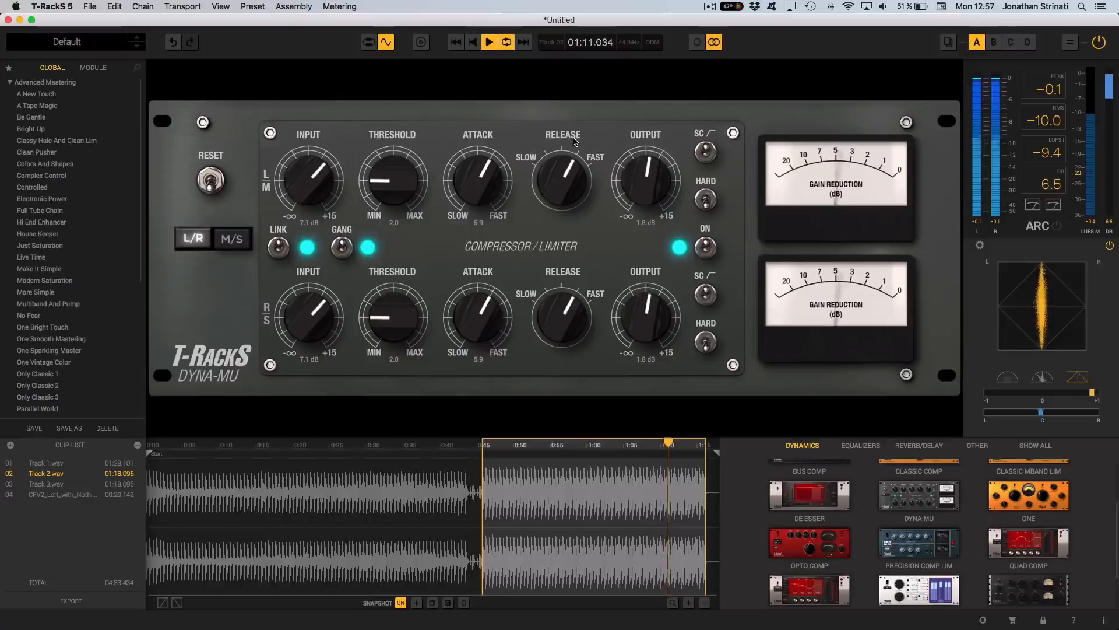
Lower the DYNA-MU output to -1.5 dB while comparing the sound with the compressor switched off and on
click(707, 248)
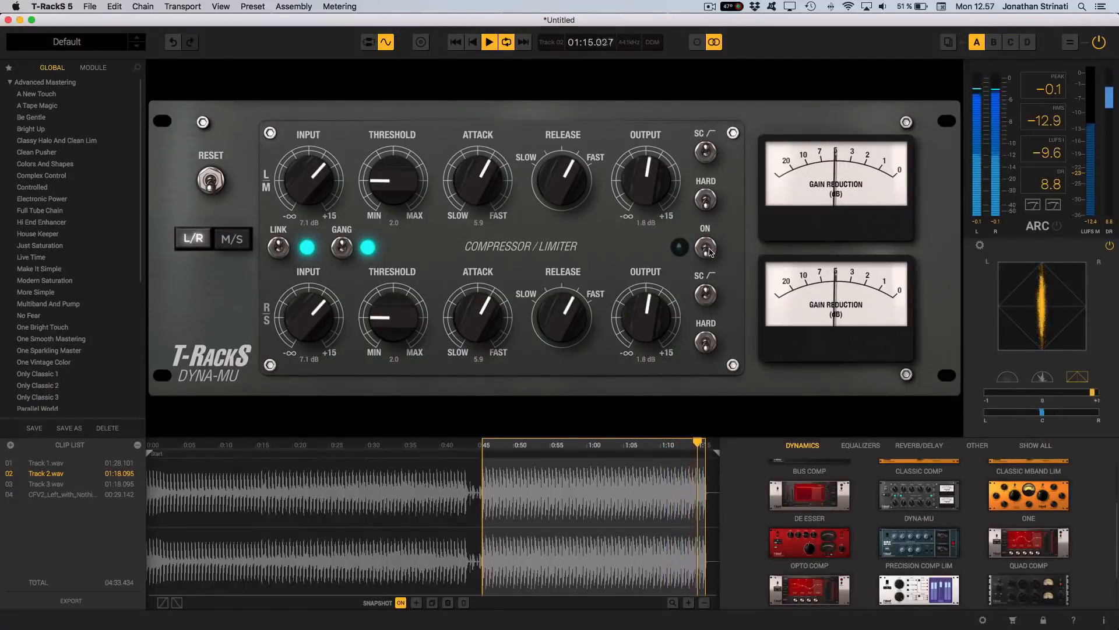
click(707, 247)
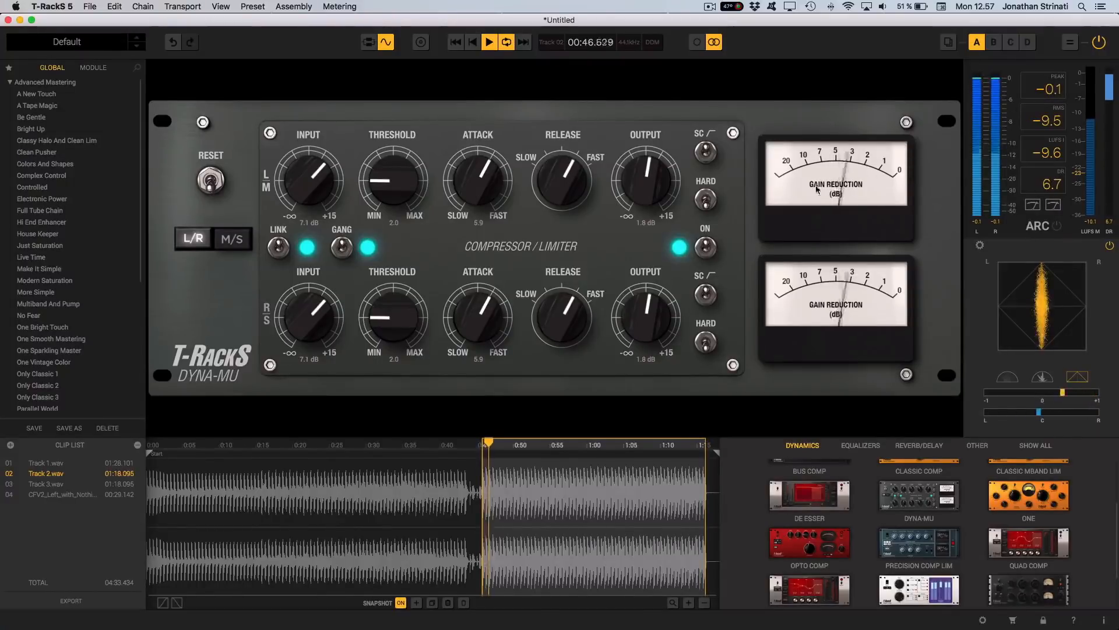
drag(647, 182, 648, 204)
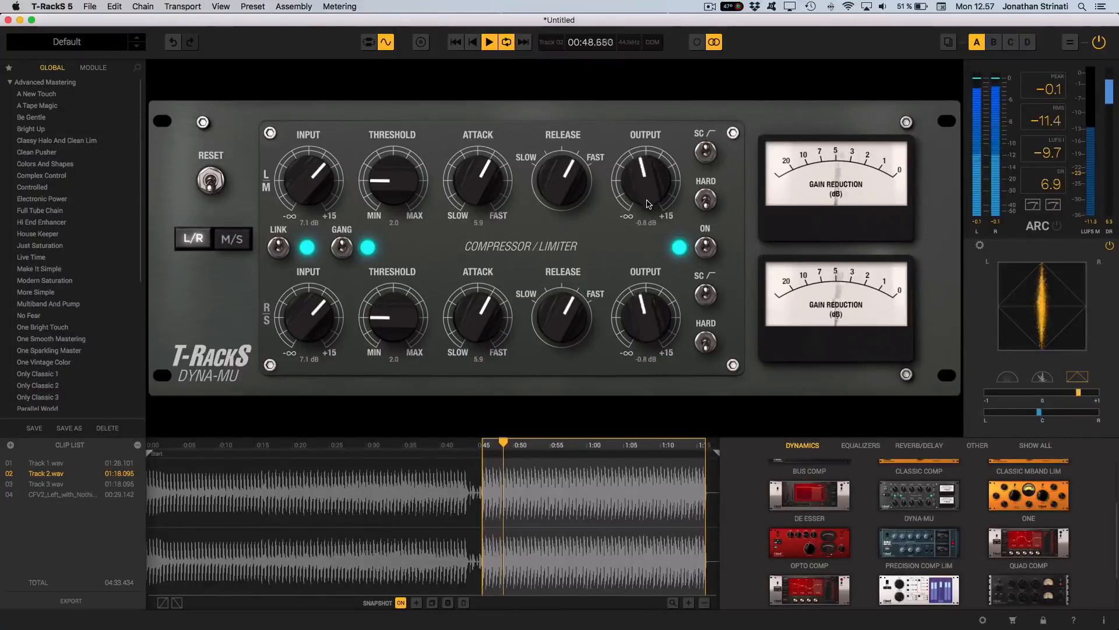
click(706, 249)
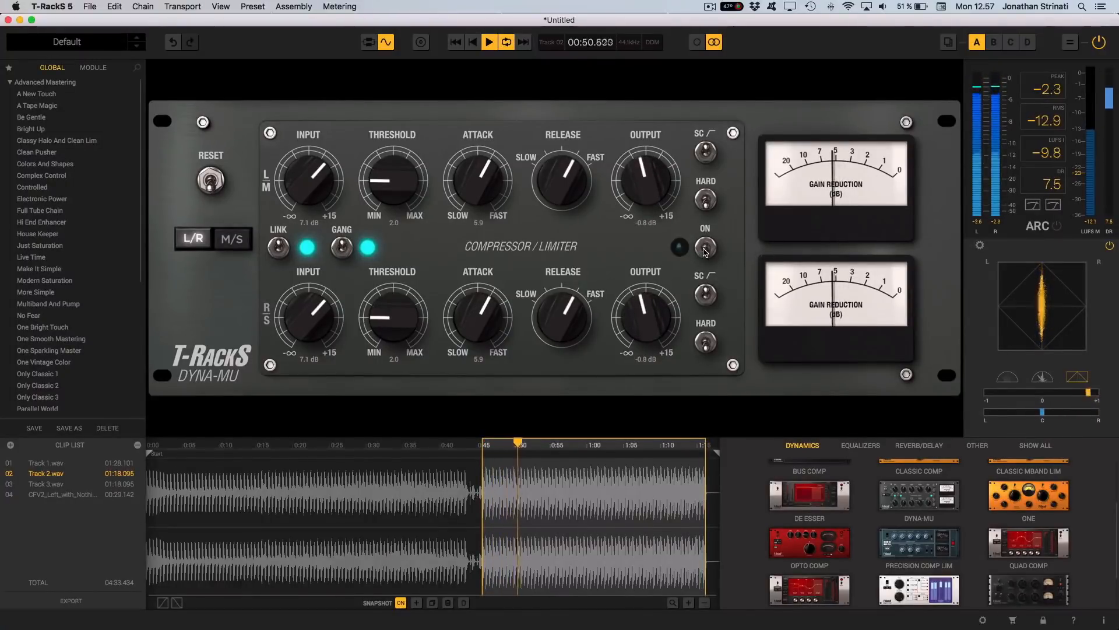
click(706, 250)
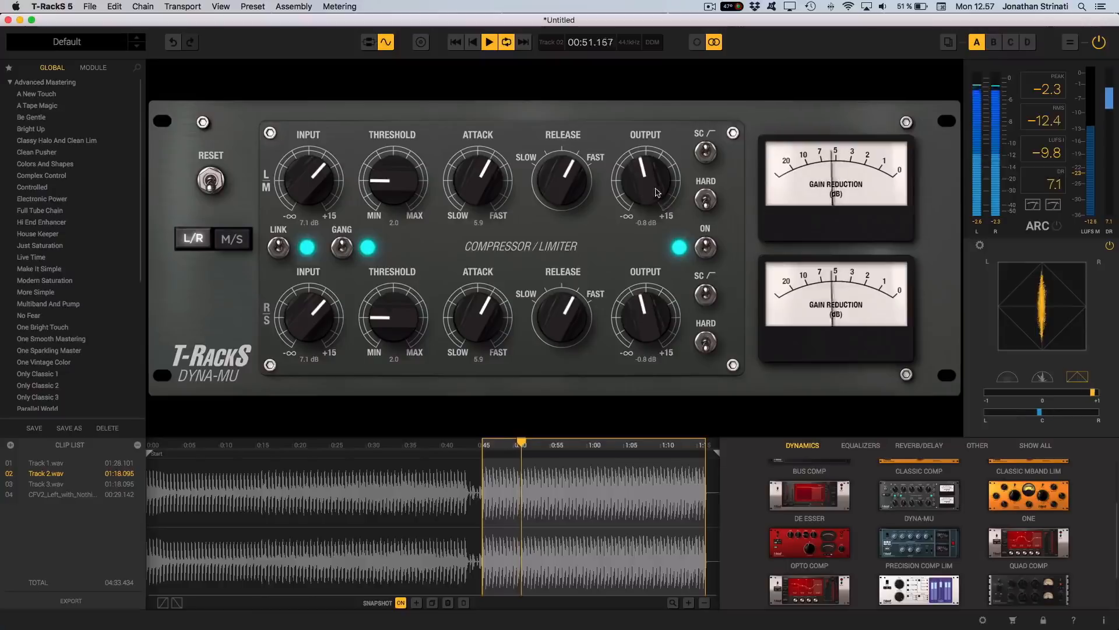
click(705, 249)
click(705, 249)
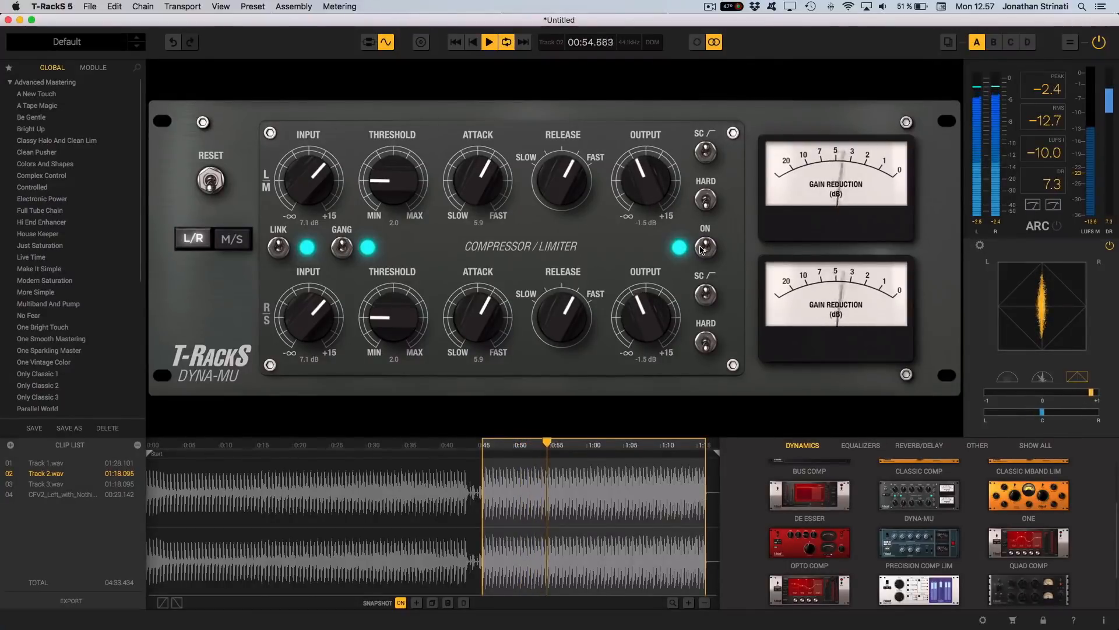
Set DYNA-MU's input to 8.5 dB and threshold to 1.6, and compare the sound with the compressor off and on
drag(295, 190, 295, 182)
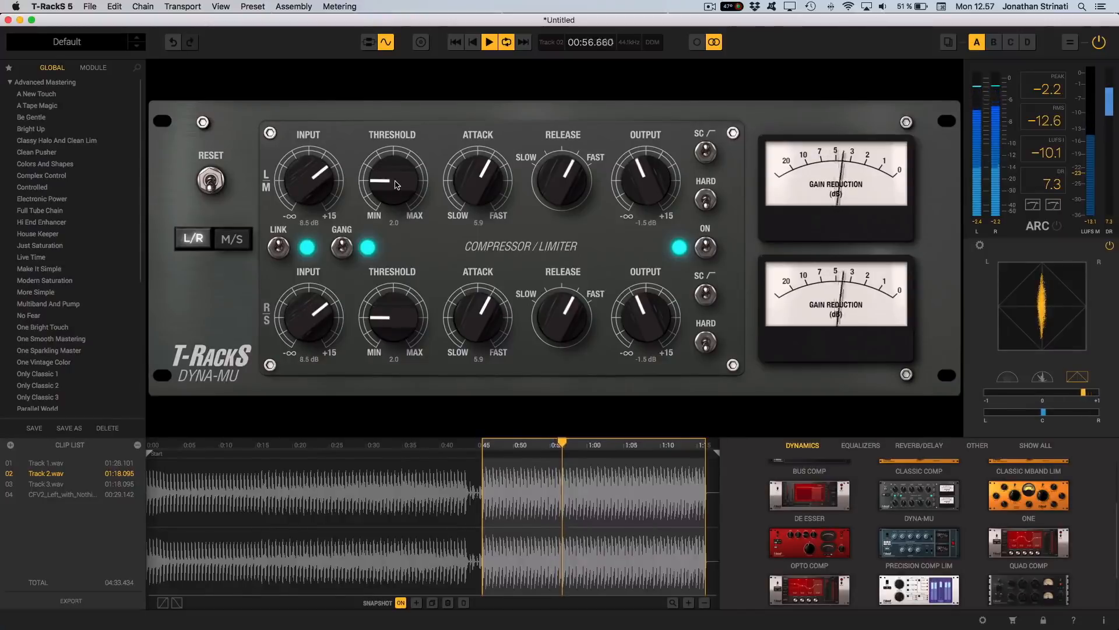
drag(395, 185, 395, 194)
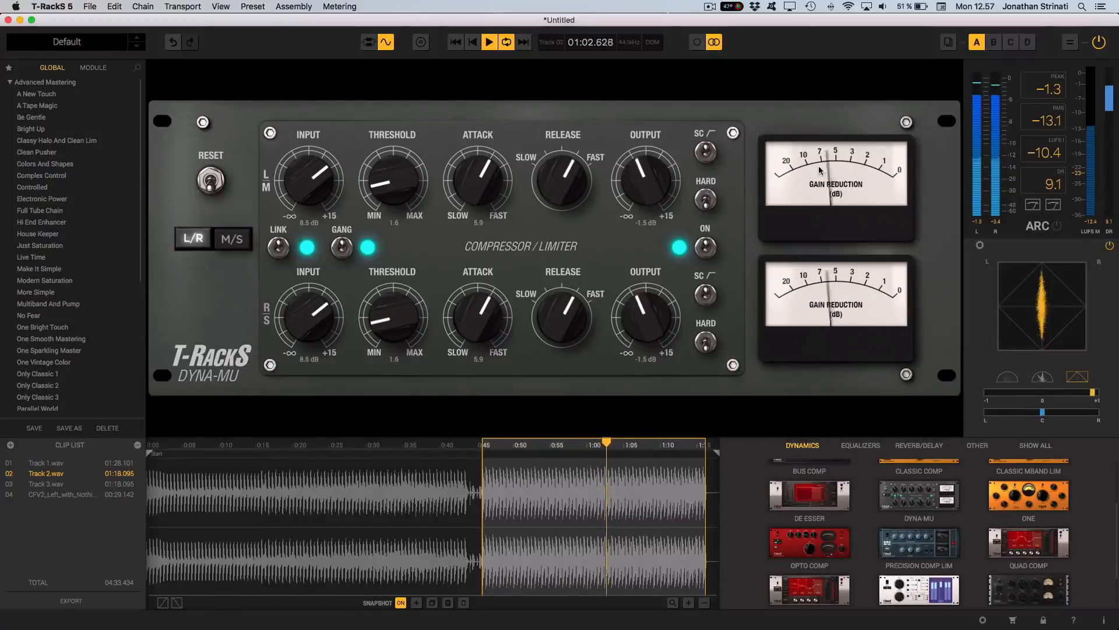
click(705, 250)
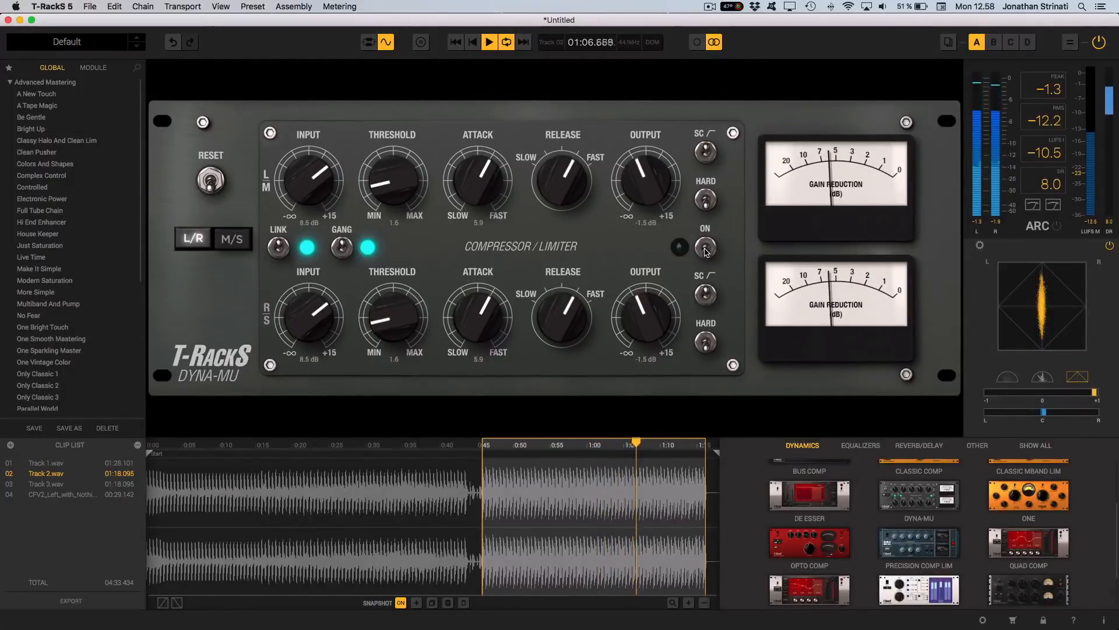
click(705, 249)
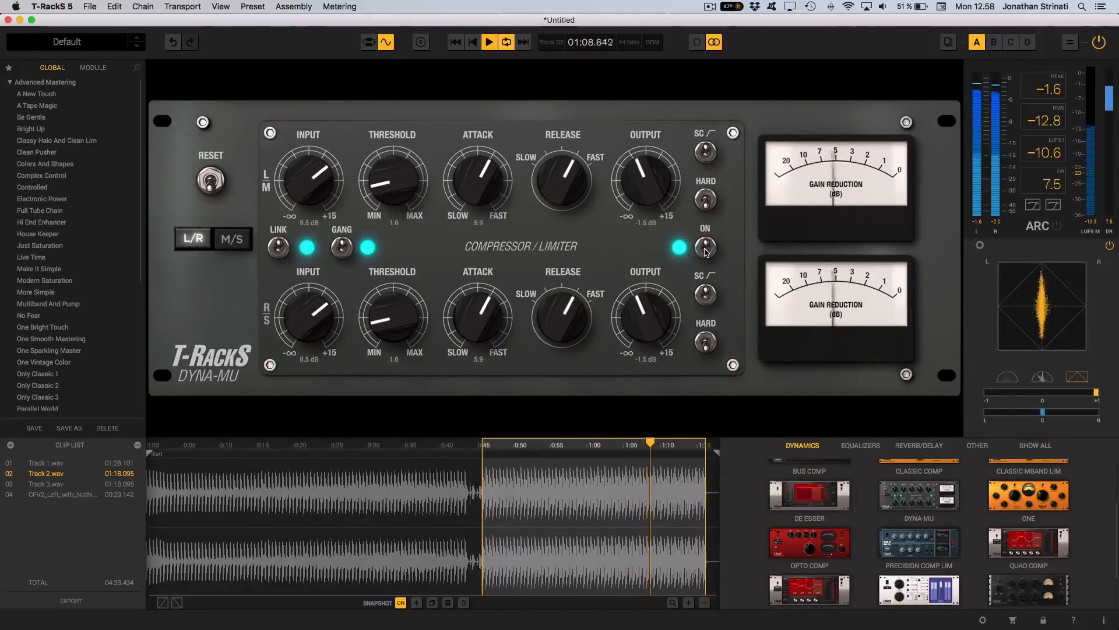
Reduce the DYNA-MU output to -2.2 dB and compare the compressed and bypassed levels again
drag(637, 179, 636, 189)
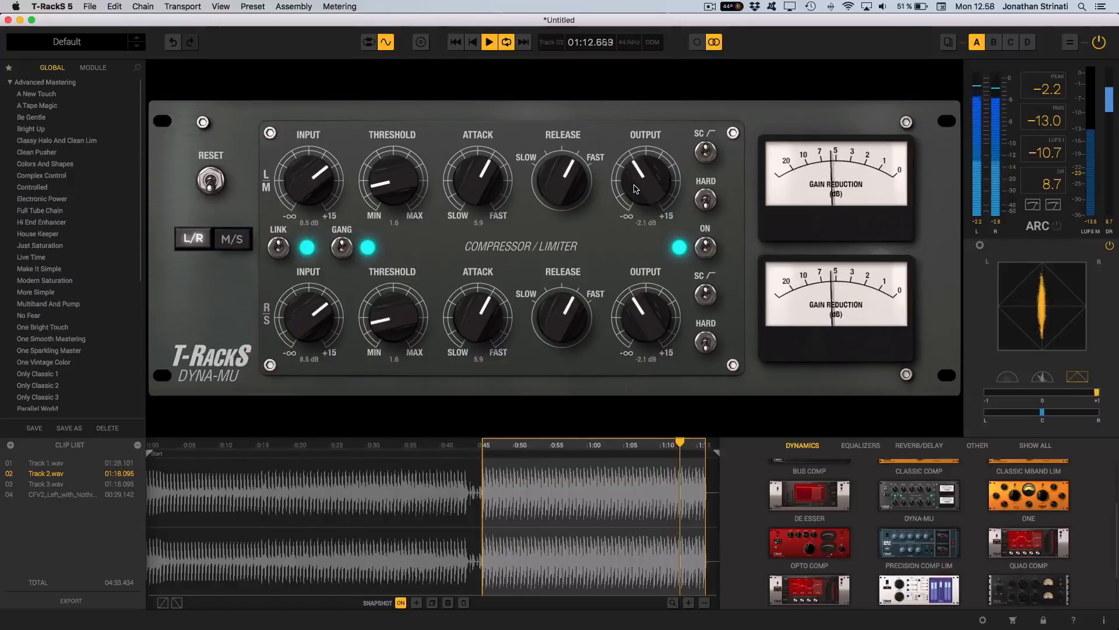
click(706, 249)
click(707, 250)
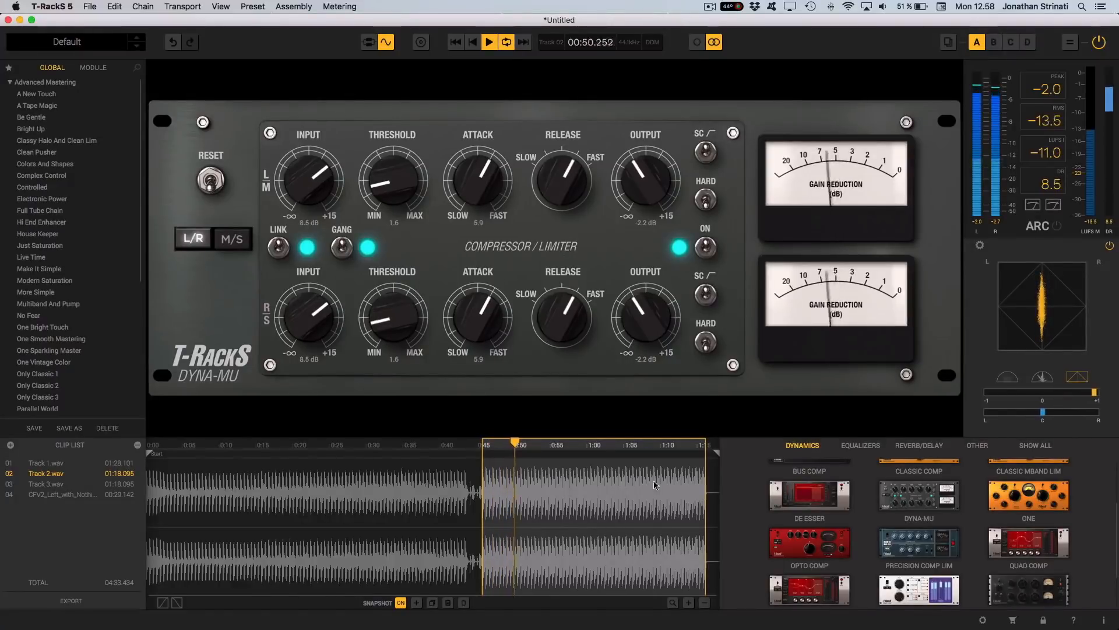
click(707, 248)
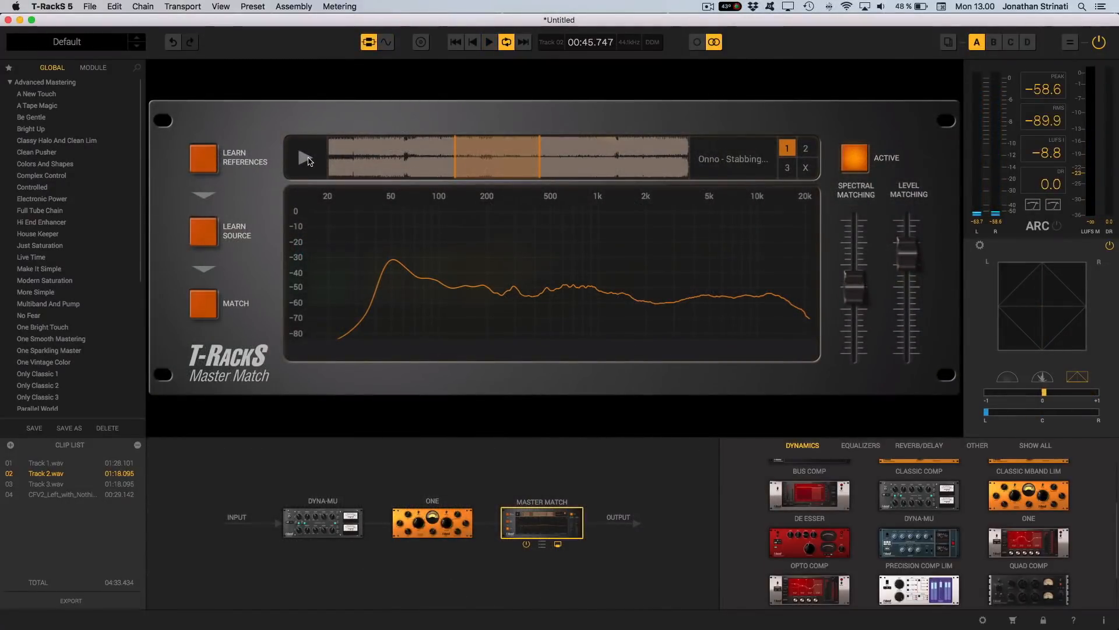
Clear the reference in Master Match slot 1 and load Onno - Stabbing Sally.aiff from COMPARISON TRACKS 2 as its reference
drag(456, 161, 342, 161)
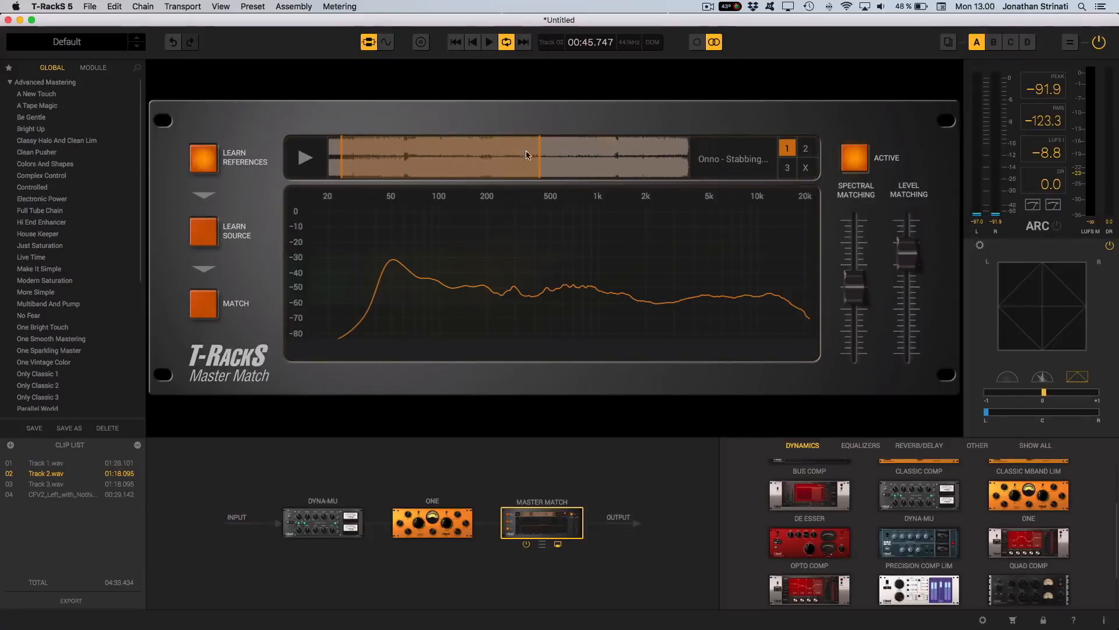
click(806, 168)
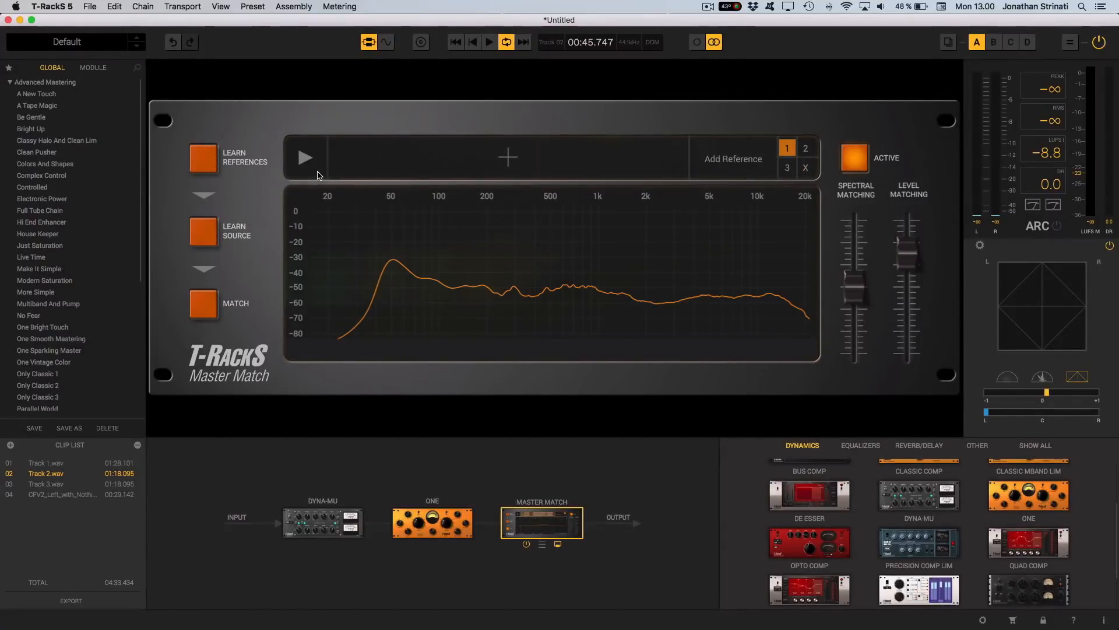
click(509, 157)
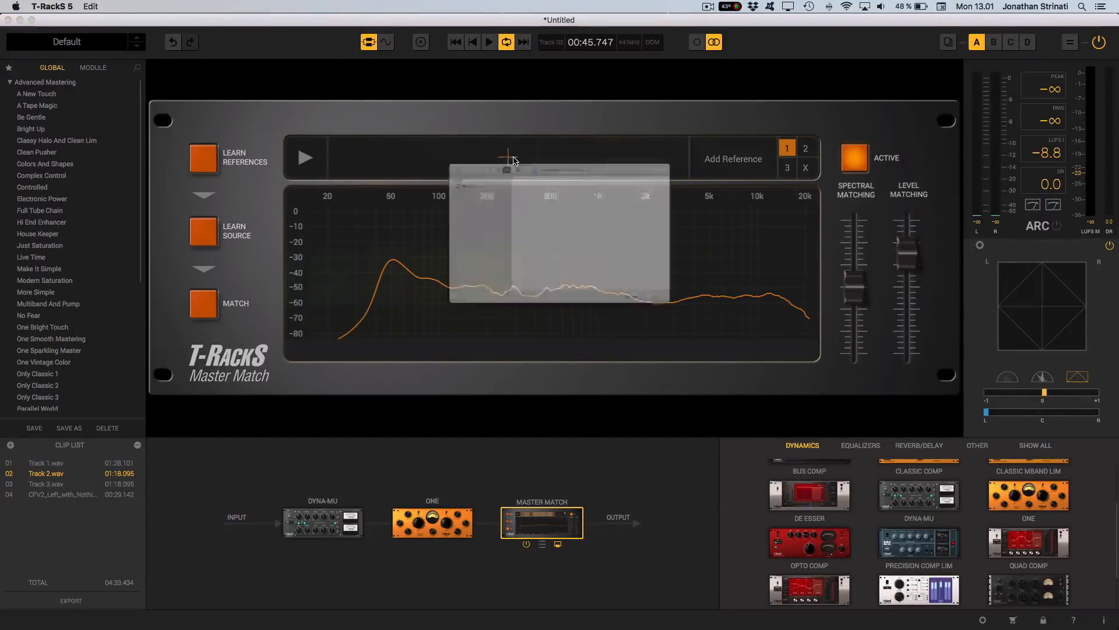
scroll(514, 255, down, 15)
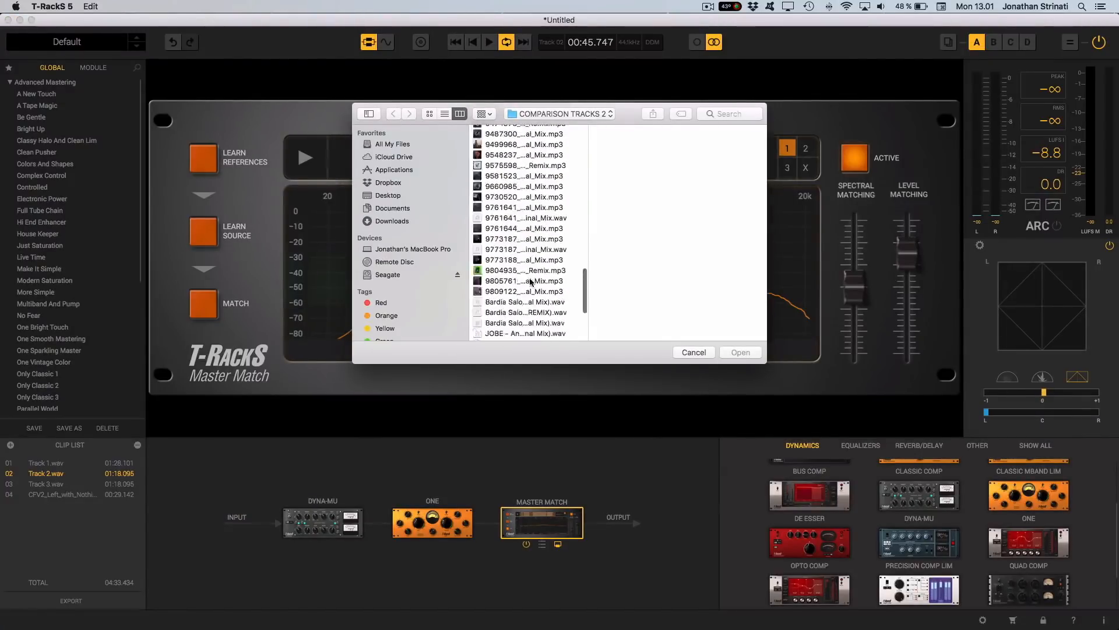
click(512, 262)
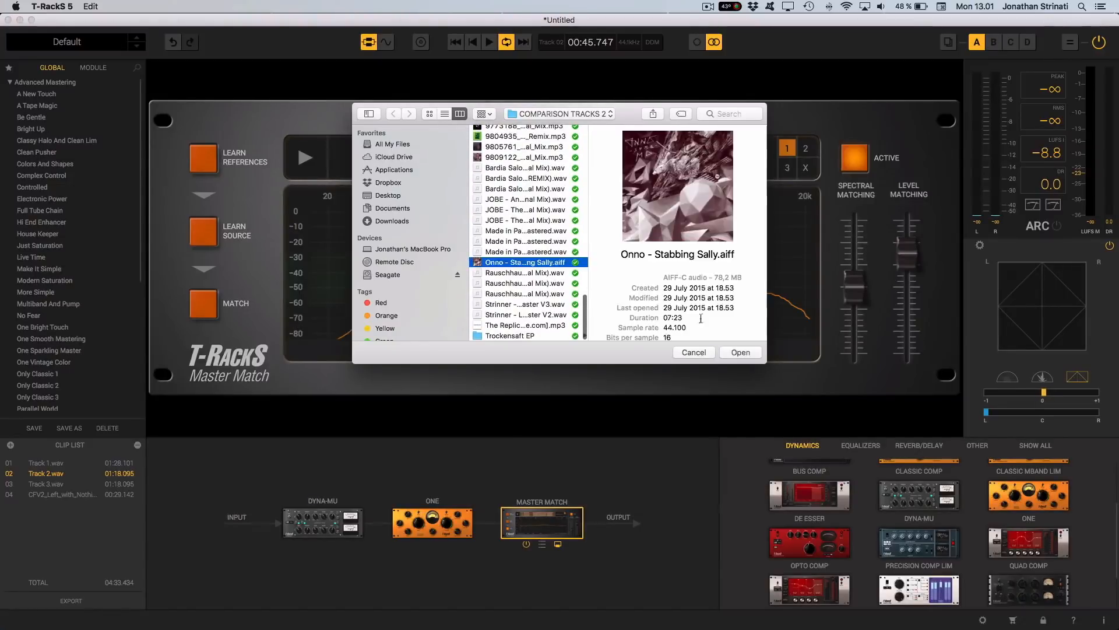
click(735, 353)
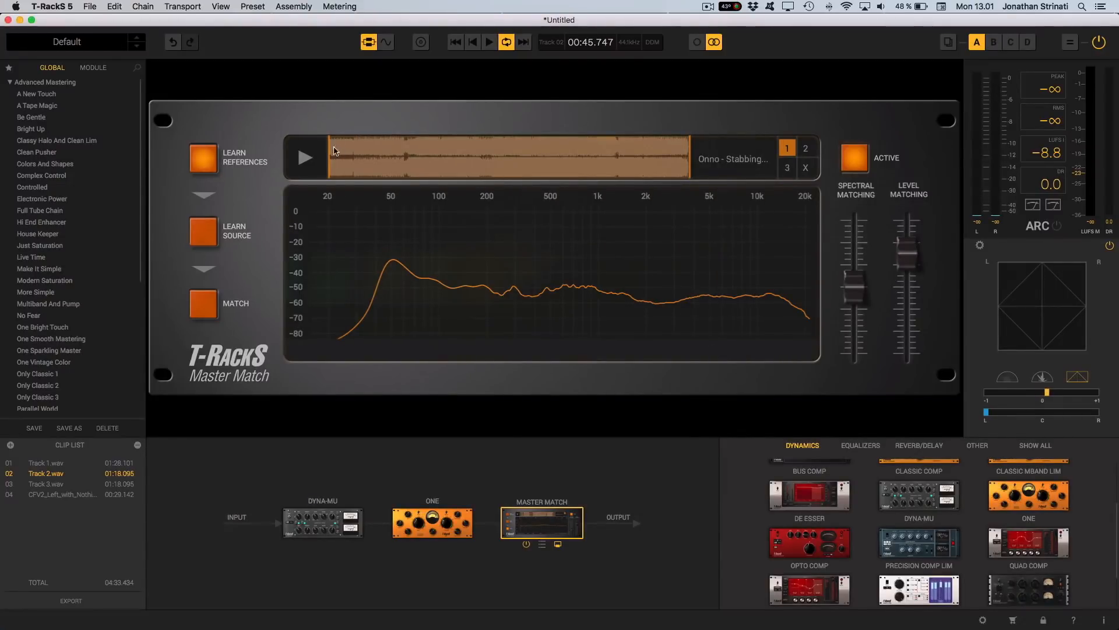
Limit the Master Match reference selection to a section in the middle of the track's waveform
drag(342, 154, 464, 164)
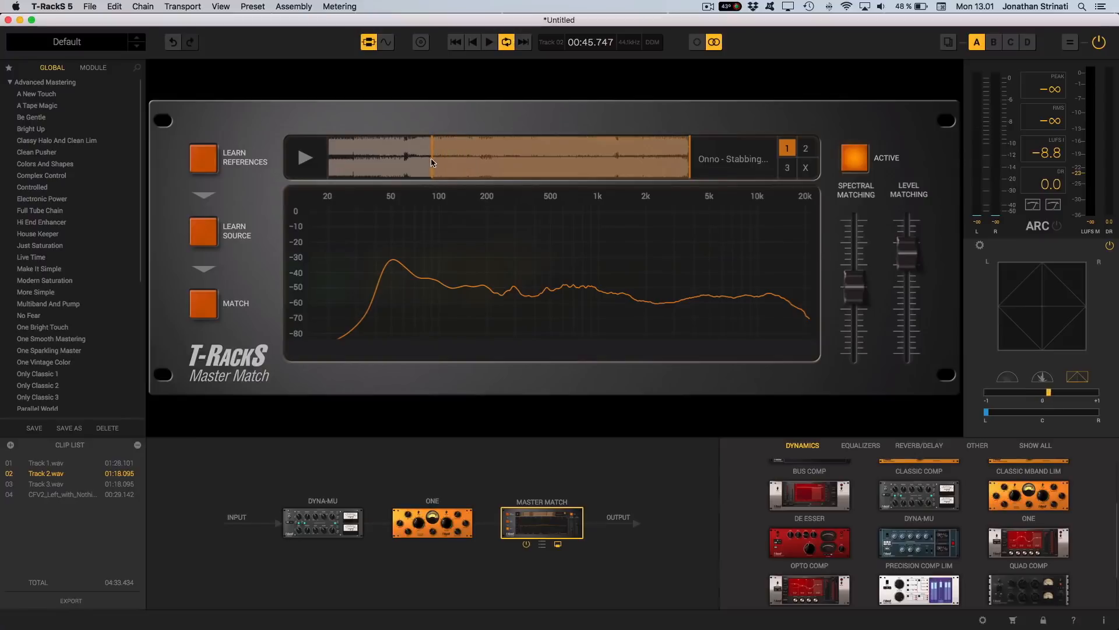
drag(691, 156, 627, 151)
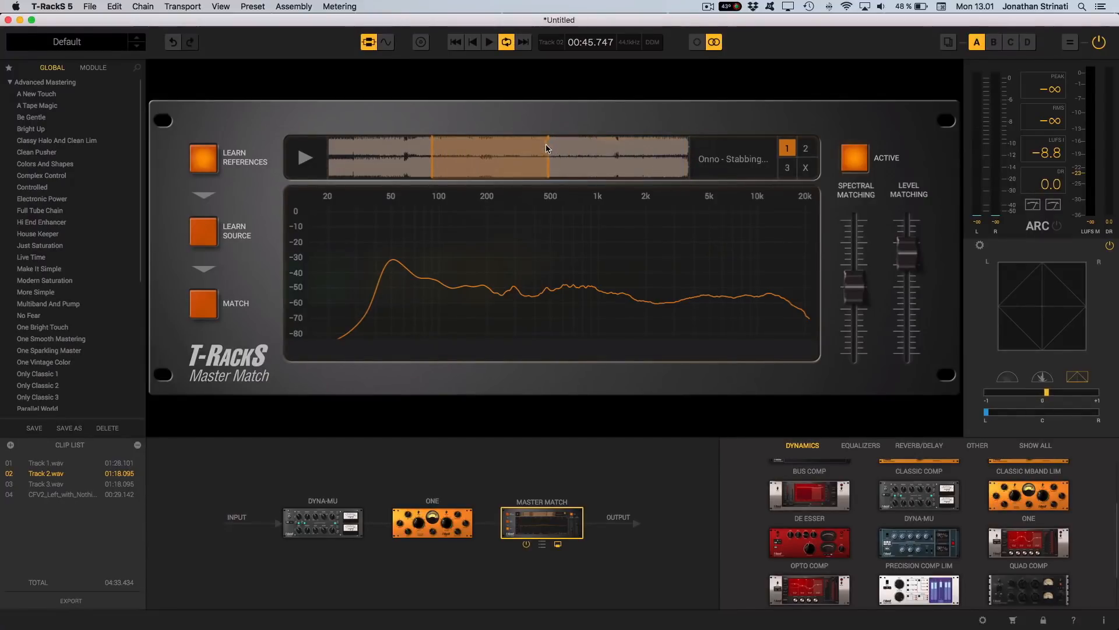
Preview the selected reference section and have Master Match learn the source from the playing track
click(304, 164)
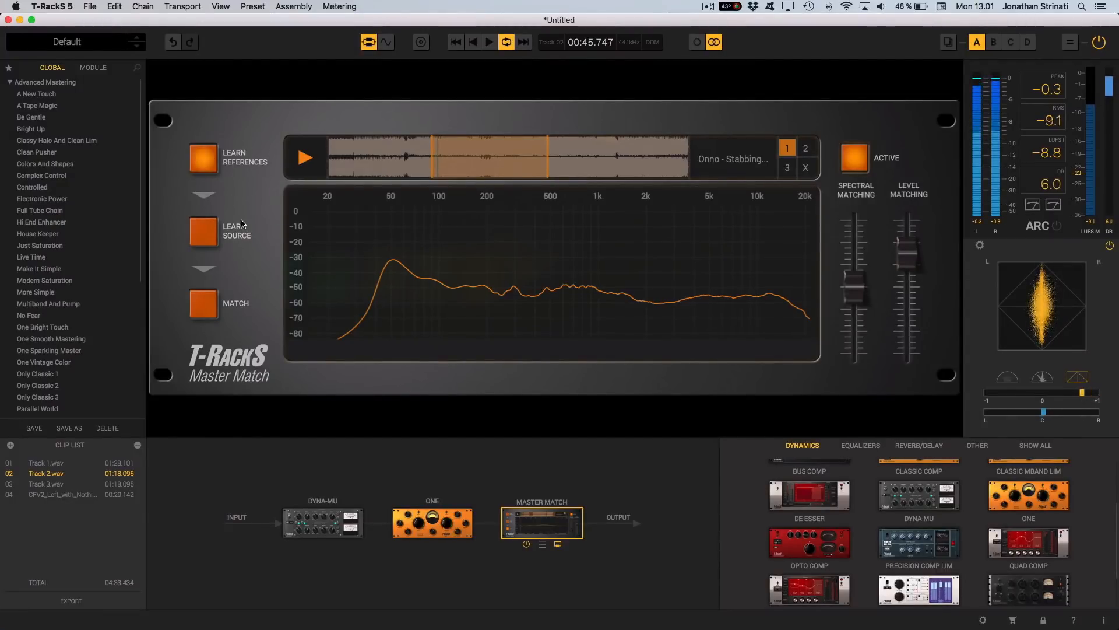
click(304, 160)
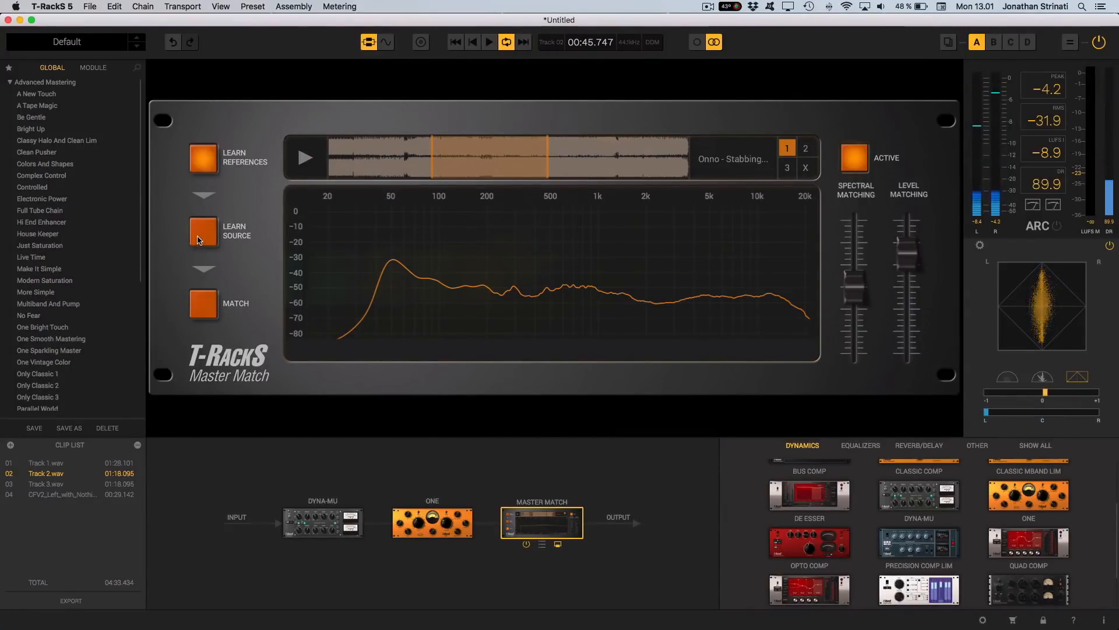
click(199, 237)
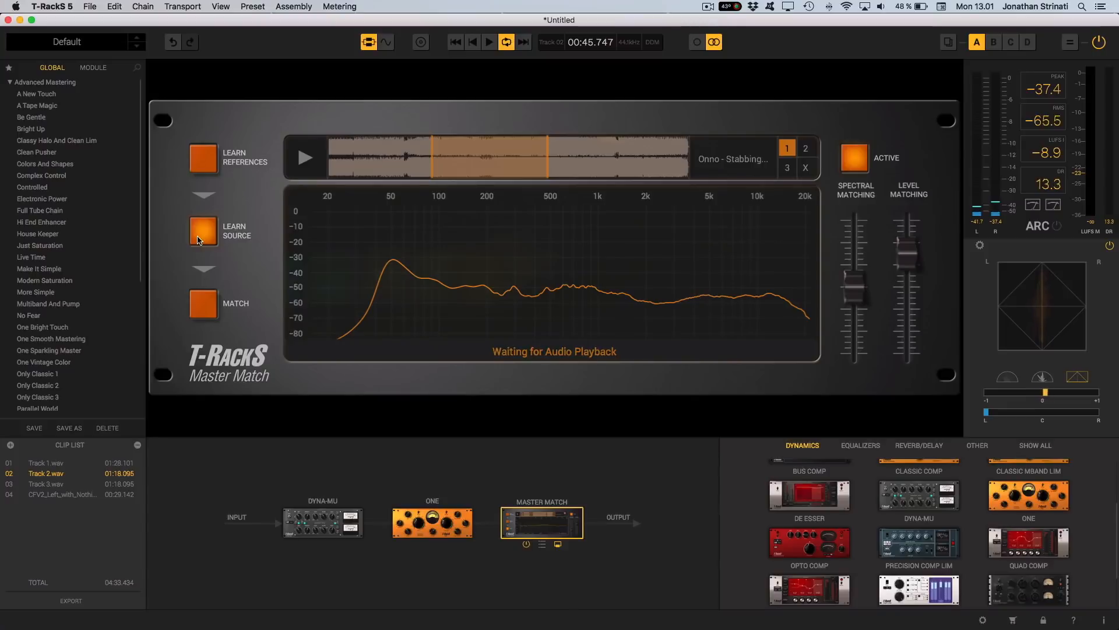
key(space)
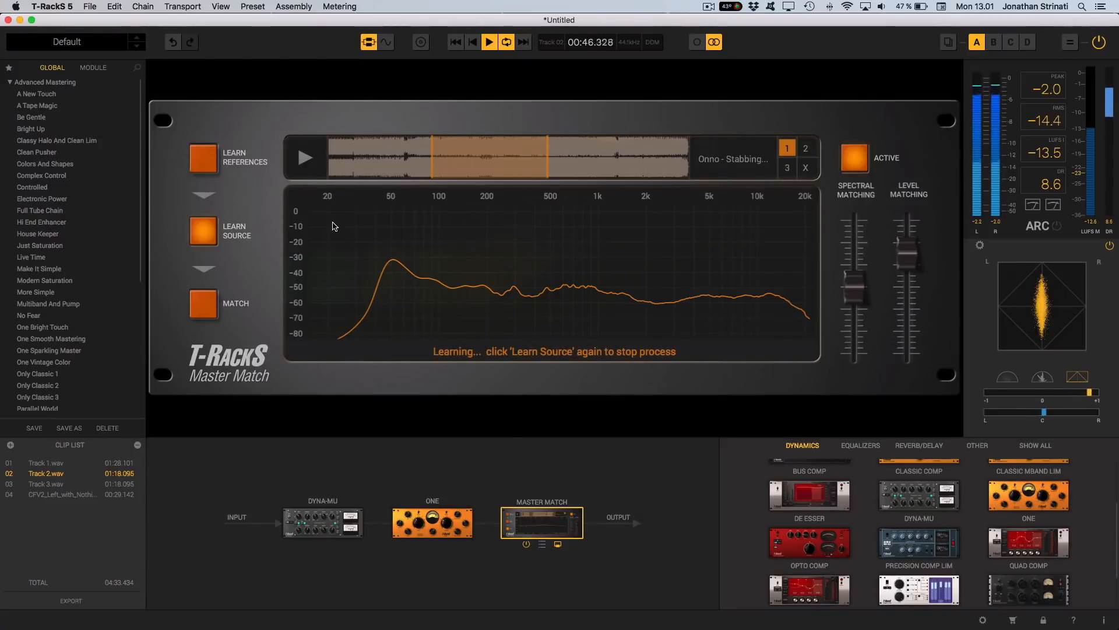
key(space)
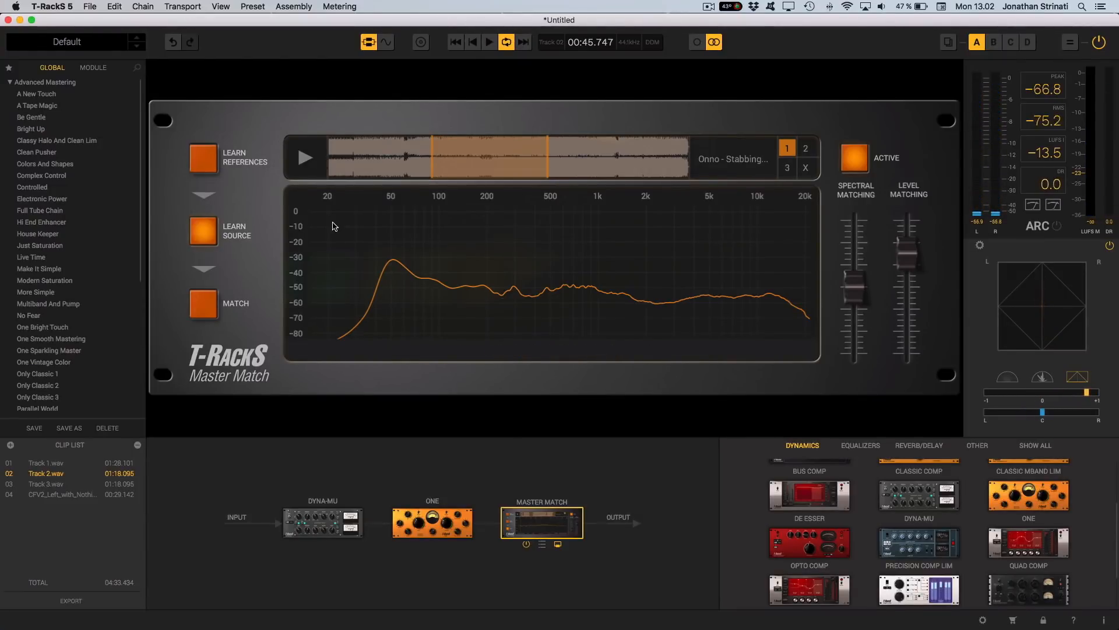
Match the track to the learned reference and lower the spectral matching amount to 20% during playback
click(204, 300)
key(space)
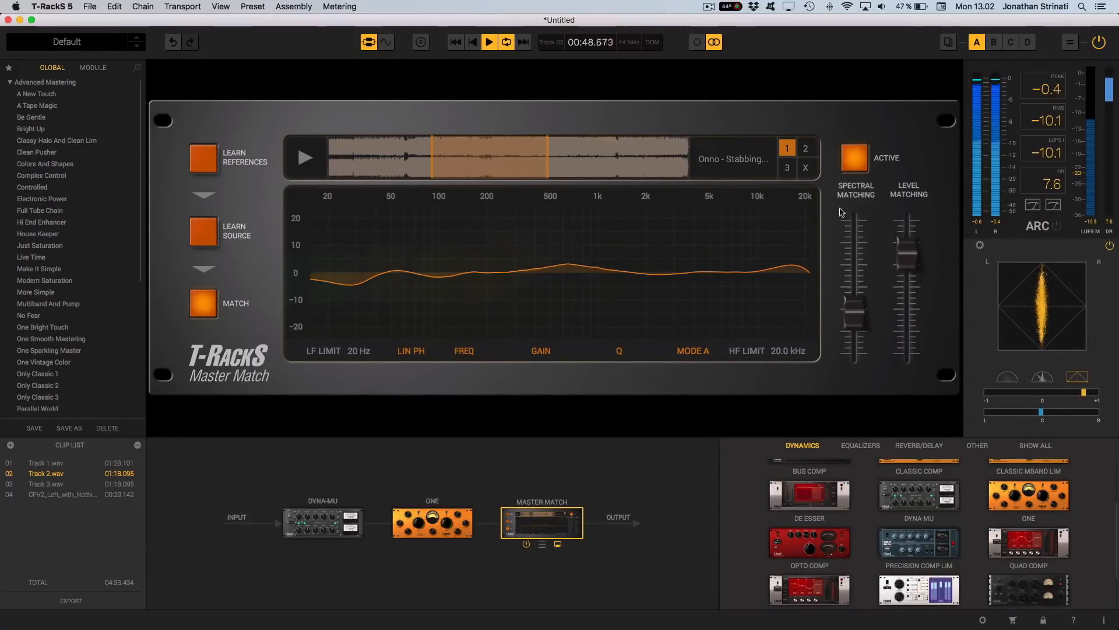
mouse_move(856, 201)
mouse_move(865, 325)
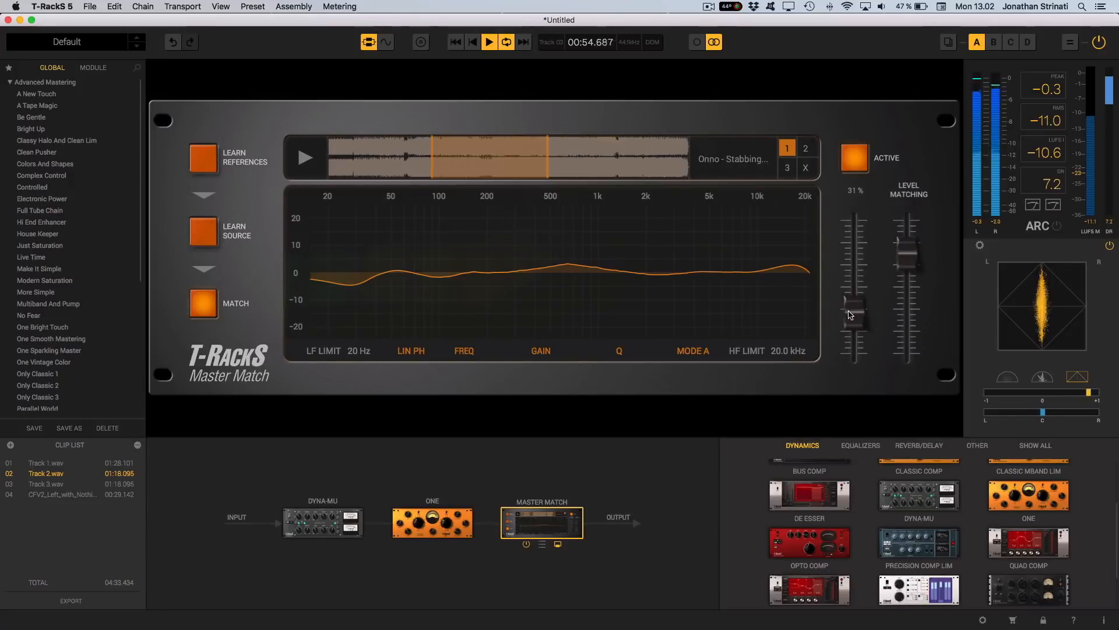
mouse_move(849, 315)
mouse_down()
mouse_move(856, 267)
mouse_move(859, 334)
mouse_move(856, 247)
mouse_move(855, 328)
mouse_up()
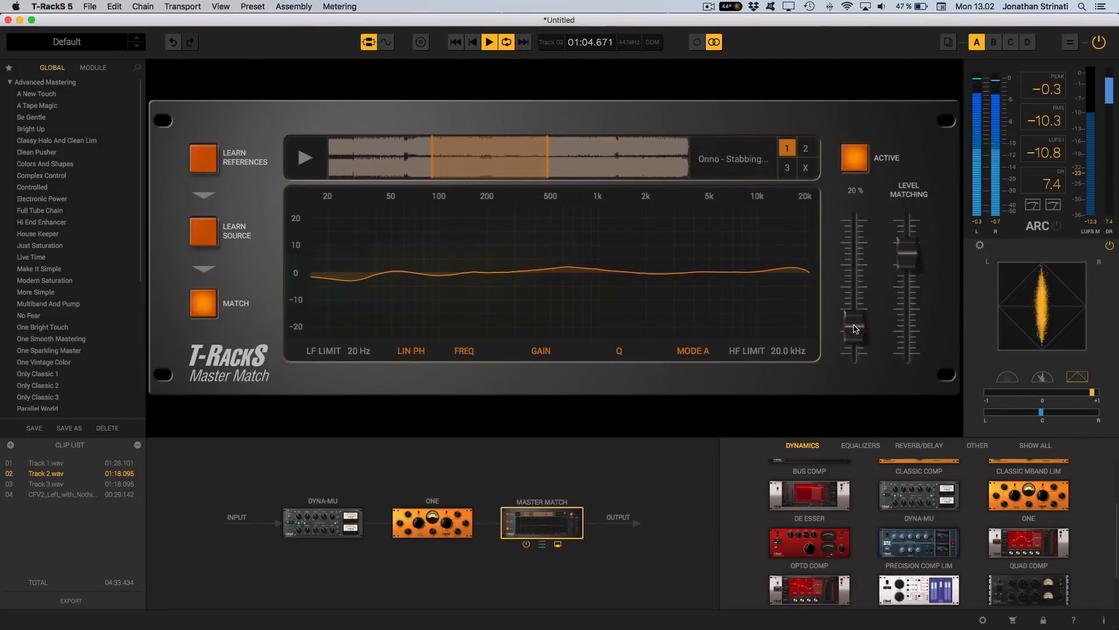
Add a -1.06 dB point at 2.4 kHz on the match curve and compare Master Match off and on
click(657, 271)
drag(659, 274, 662, 279)
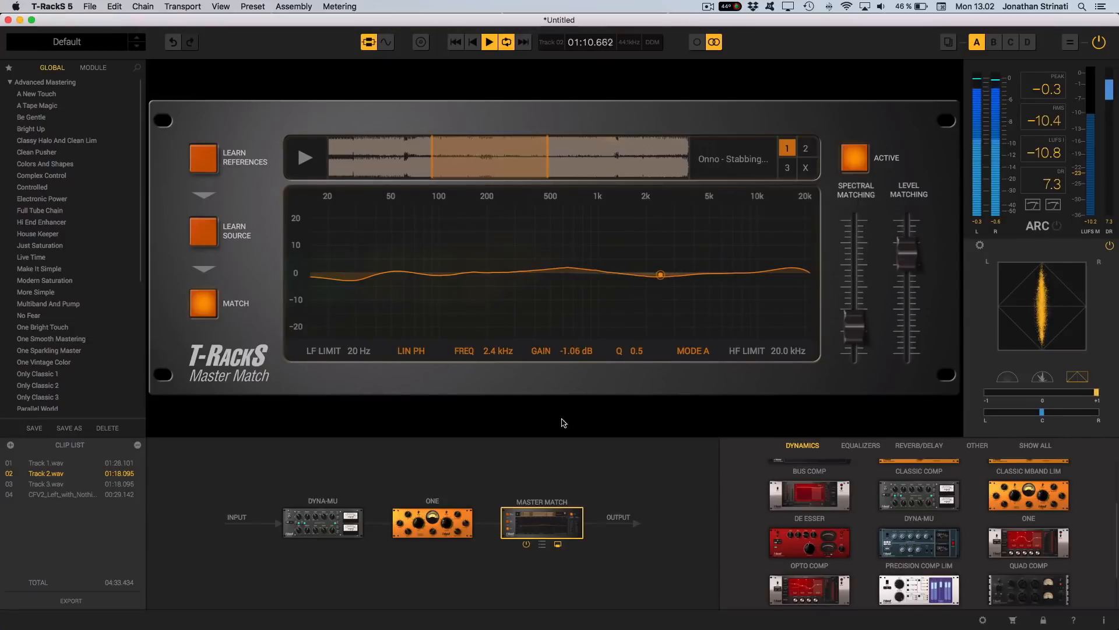
click(527, 545)
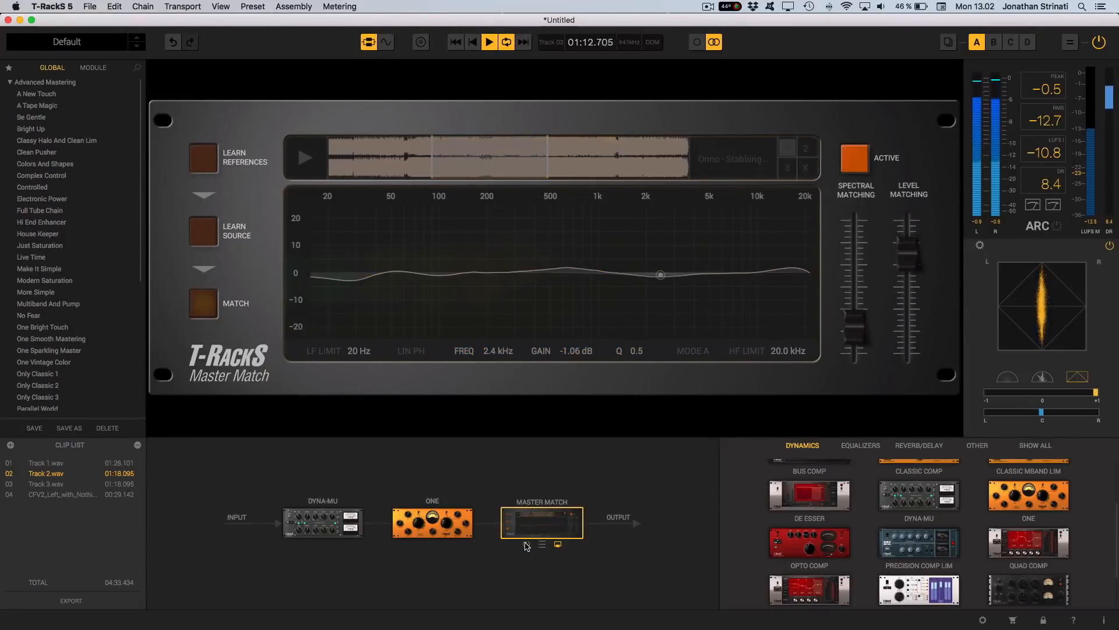
click(527, 546)
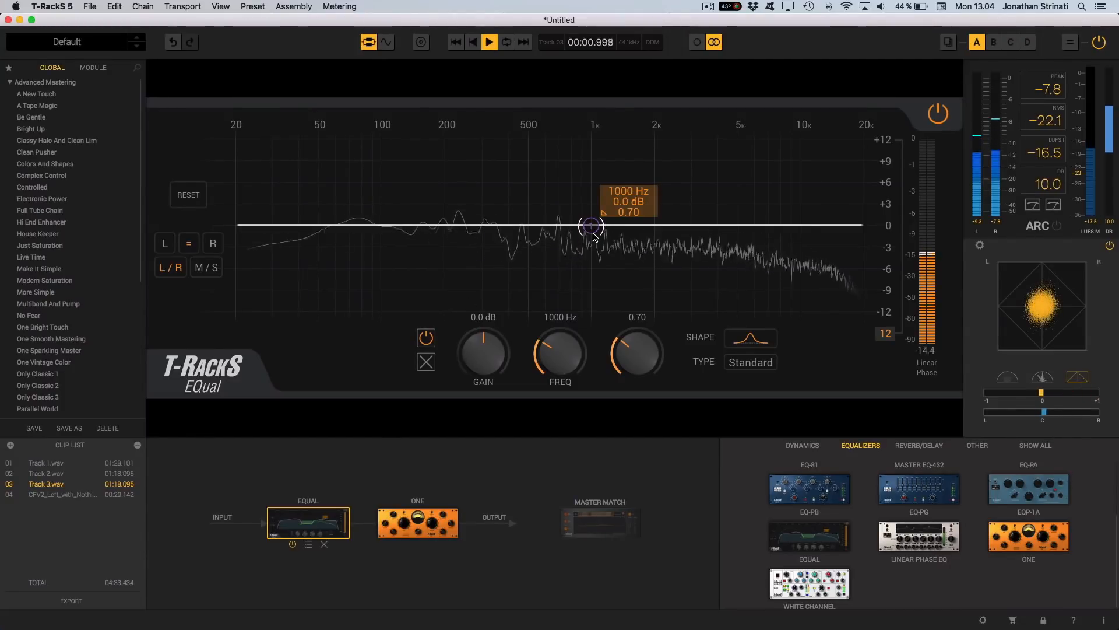
In EQual, boost band 1 in the treble and add a flat-topped band with 1.3 dB gain from 515 Hz to 10.55 kHz
drag(600, 227, 768, 211)
double_click(517, 222)
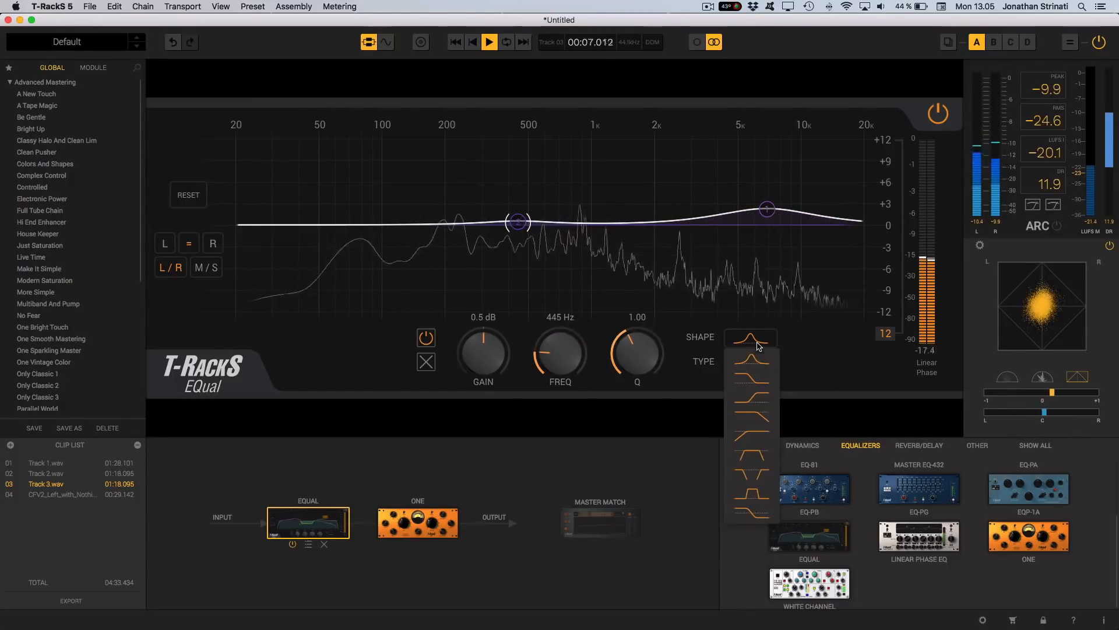
click(716, 478)
drag(517, 223, 532, 219)
drag(600, 366, 600, 425)
drag(604, 345, 604, 329)
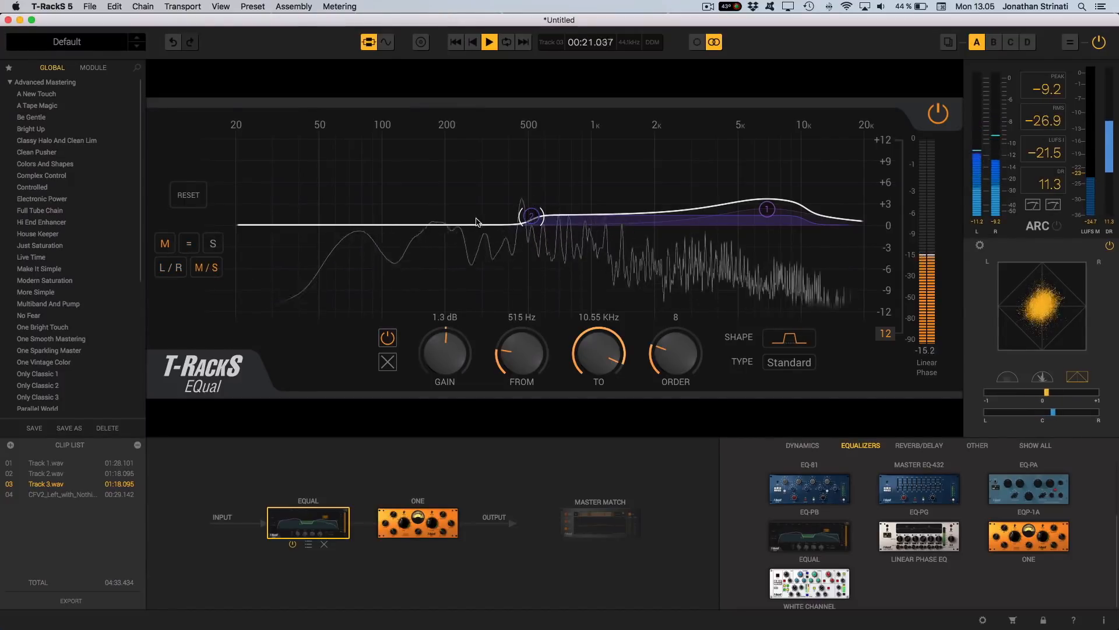
Adjust the mid channel in EQual, shifting band 2's start above 1 kHz, and switch to the side channel
drag(476, 222, 616, 221)
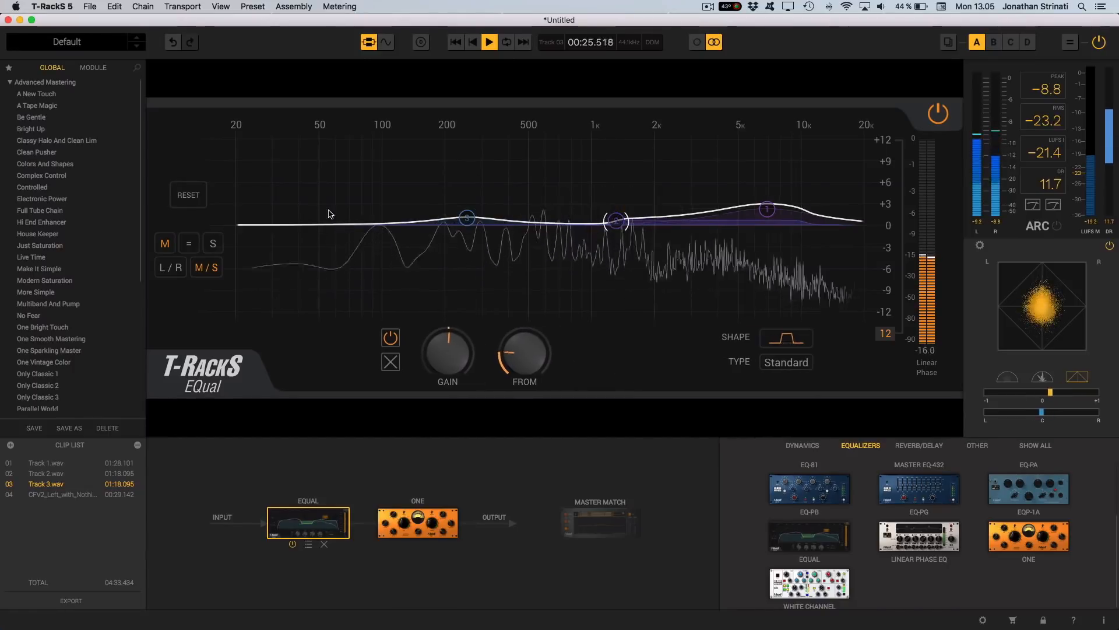
click(214, 245)
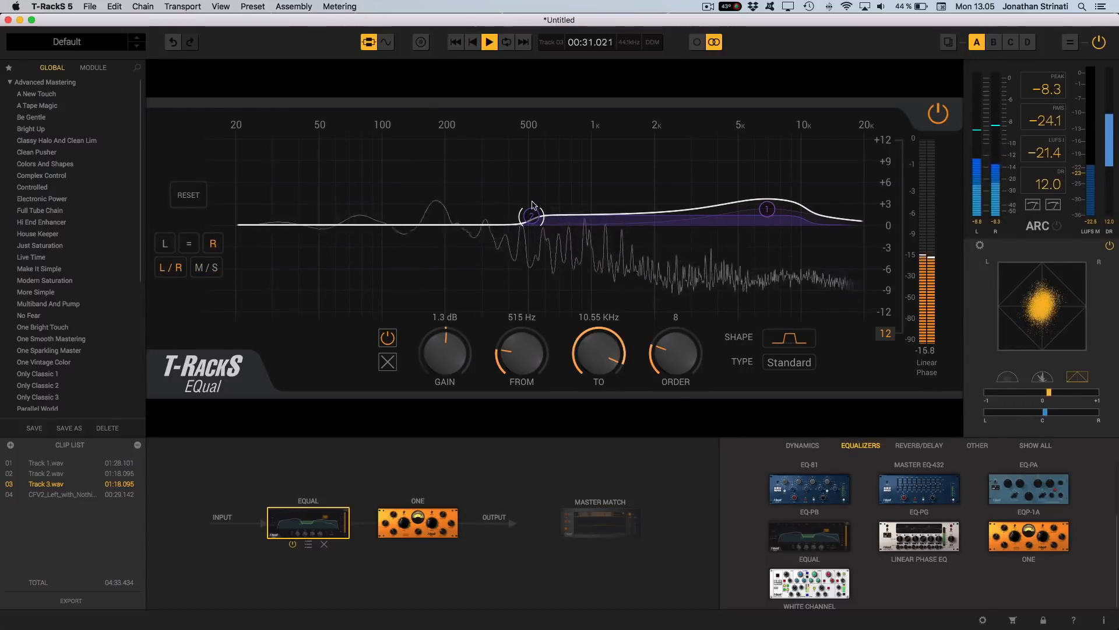
On EQual's right channel, move band 1 to about 10 kHz with less gain and add a boosted band near 73 Hz
drag(530, 220, 416, 219)
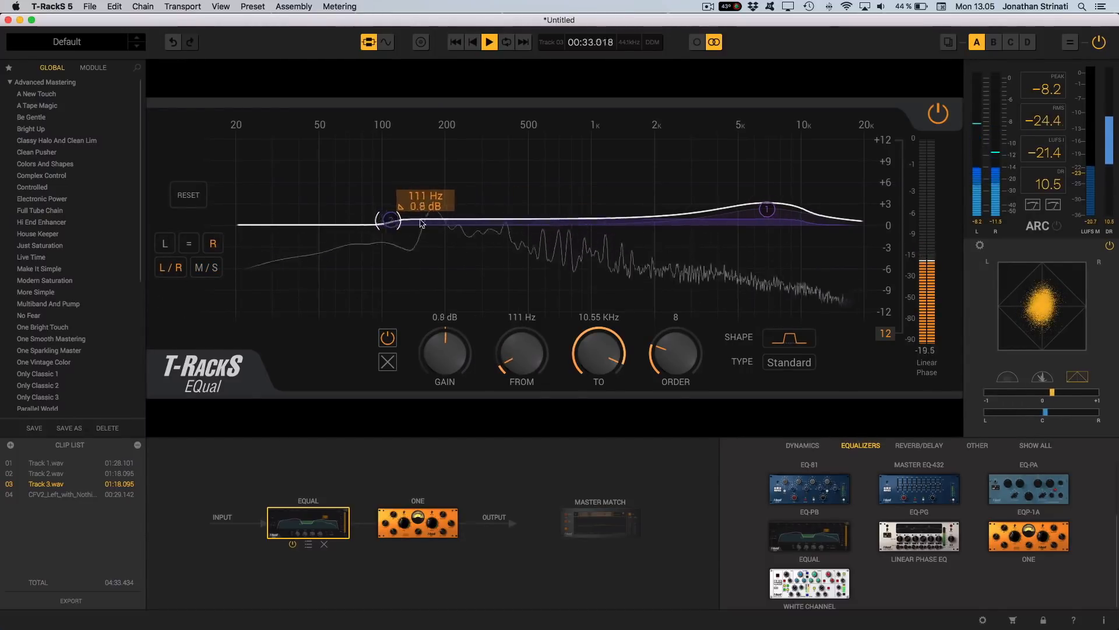
drag(767, 208, 805, 224)
click(353, 224)
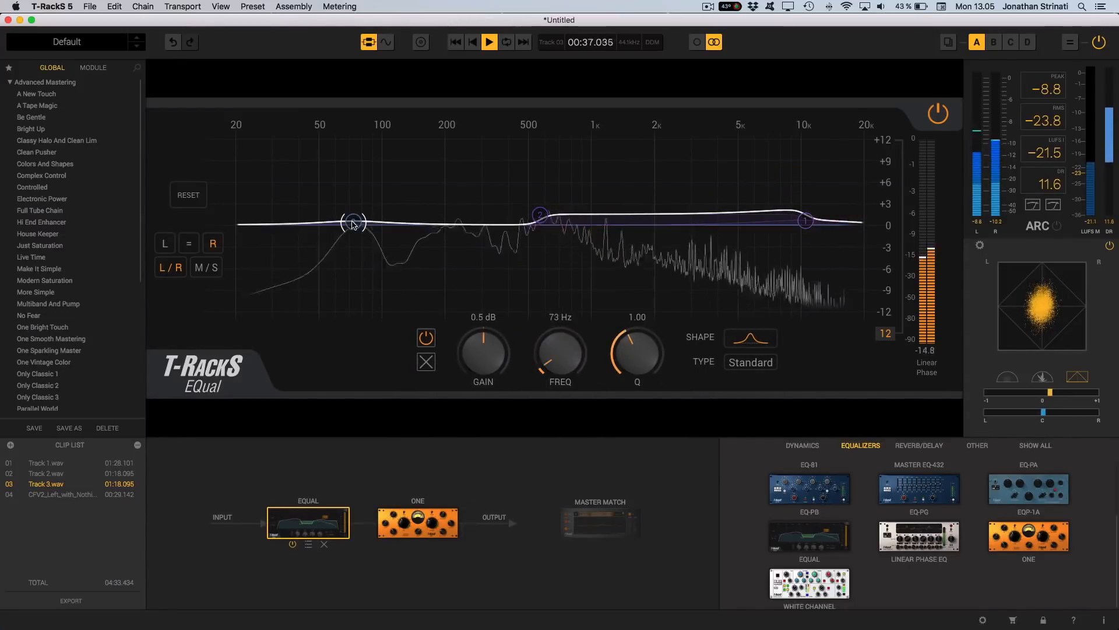
mouse_move(354, 208)
mouse_down()
mouse_move(343, 195)
mouse_move(355, 215)
mouse_up()
Raise band 2 to about 3 dB, starting just below 1 kHz, and change its shape to a bell
drag(540, 215, 571, 206)
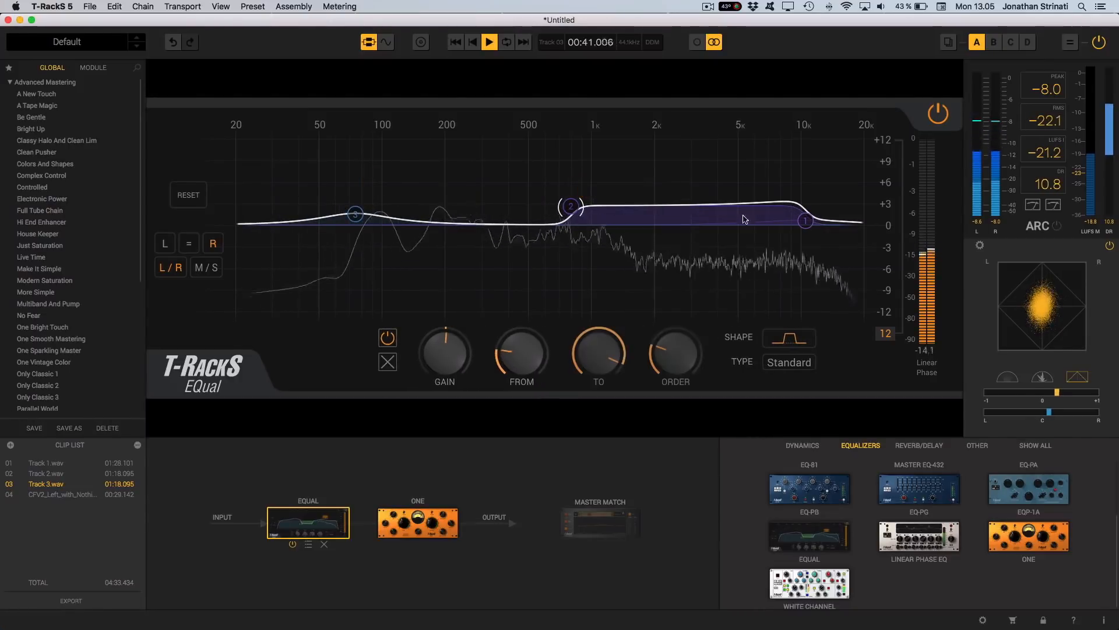
click(793, 343)
click(790, 359)
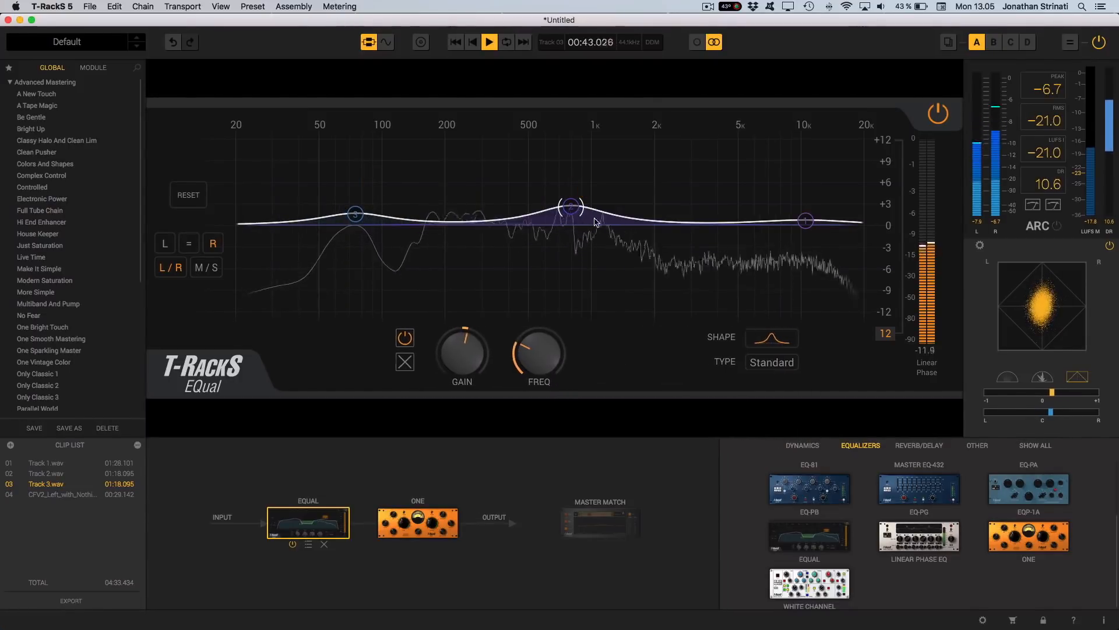
Add a 2.0 dB boost at 3.80 kHz and set band 1 to 1.7 dB at 12.13 kHz
click(678, 216)
drag(688, 221, 716, 213)
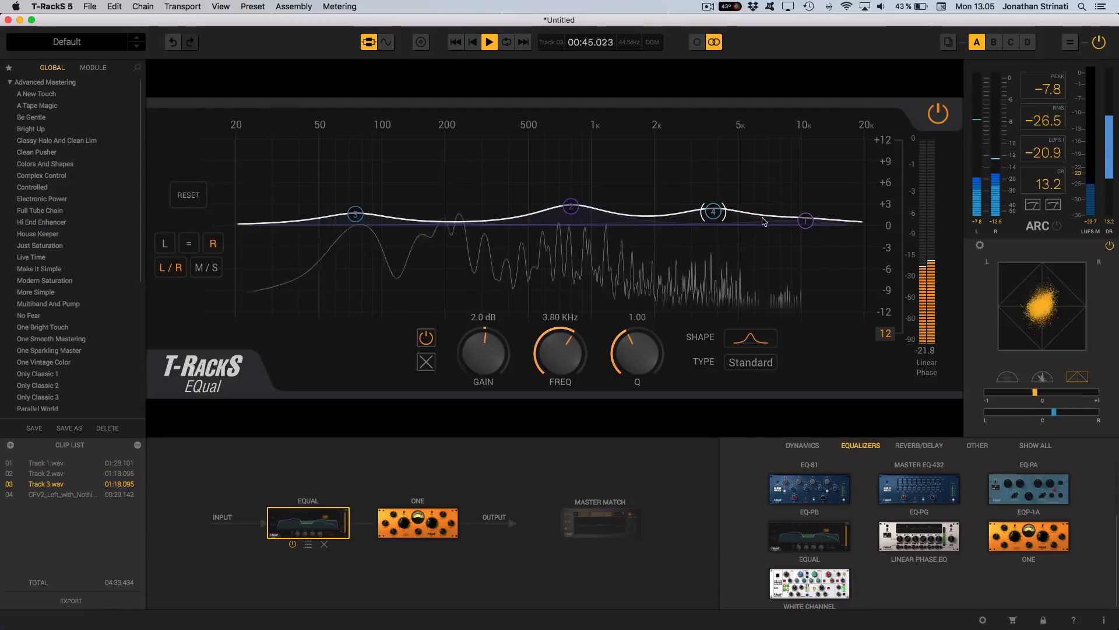
drag(805, 221, 821, 214)
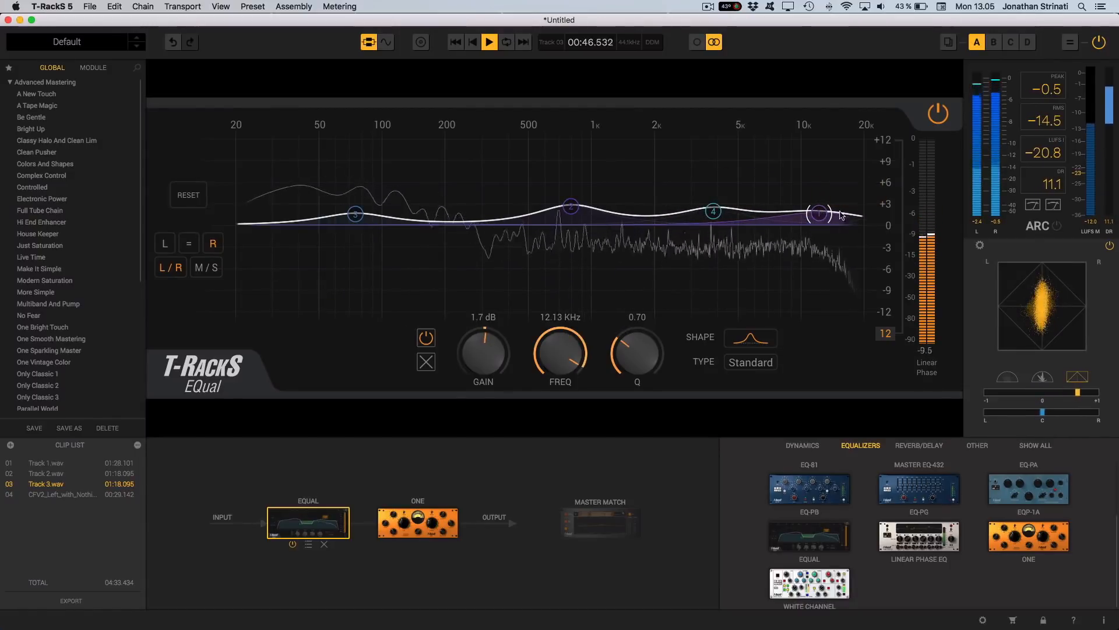
Compare EQual off and on, then soften band 2 and set band 4 to 1.1 dB at 3.00 kHz
click(937, 117)
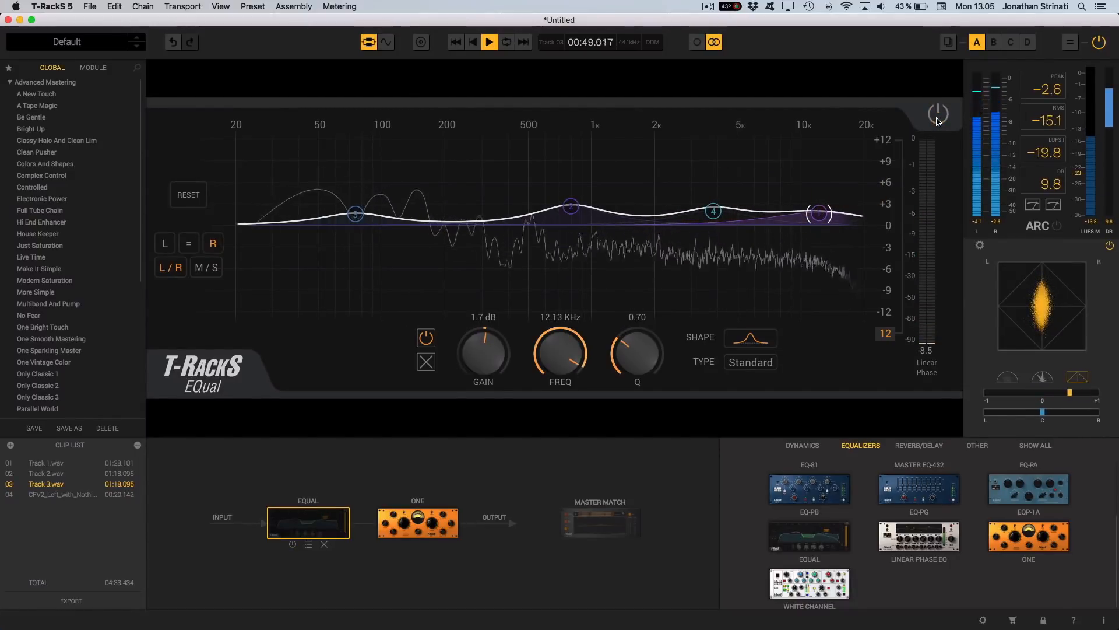
click(938, 117)
drag(713, 211, 709, 215)
drag(565, 206, 539, 222)
drag(710, 215, 692, 218)
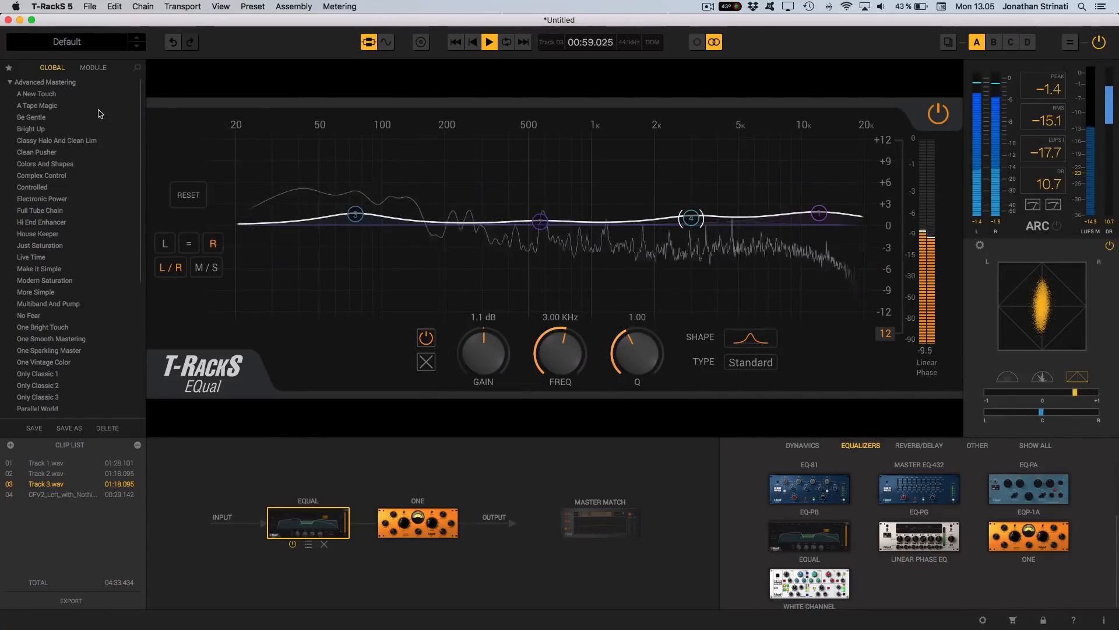
key(space)
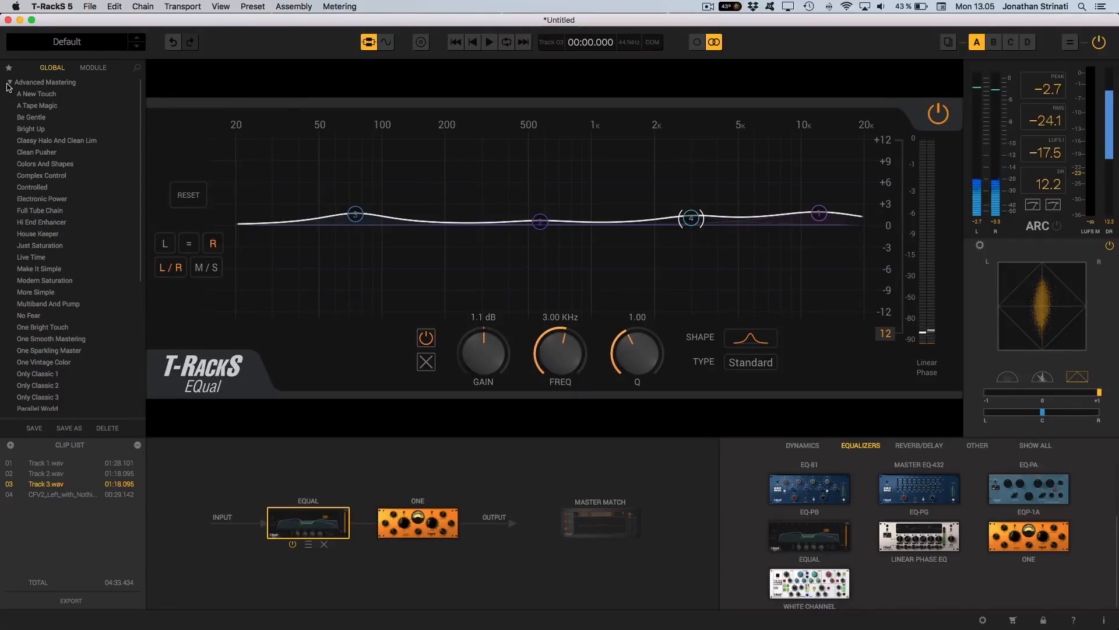
Load the Nick Davis Mix Buss 1 preset from the Engineer Series global presets and play the track through it
click(9, 83)
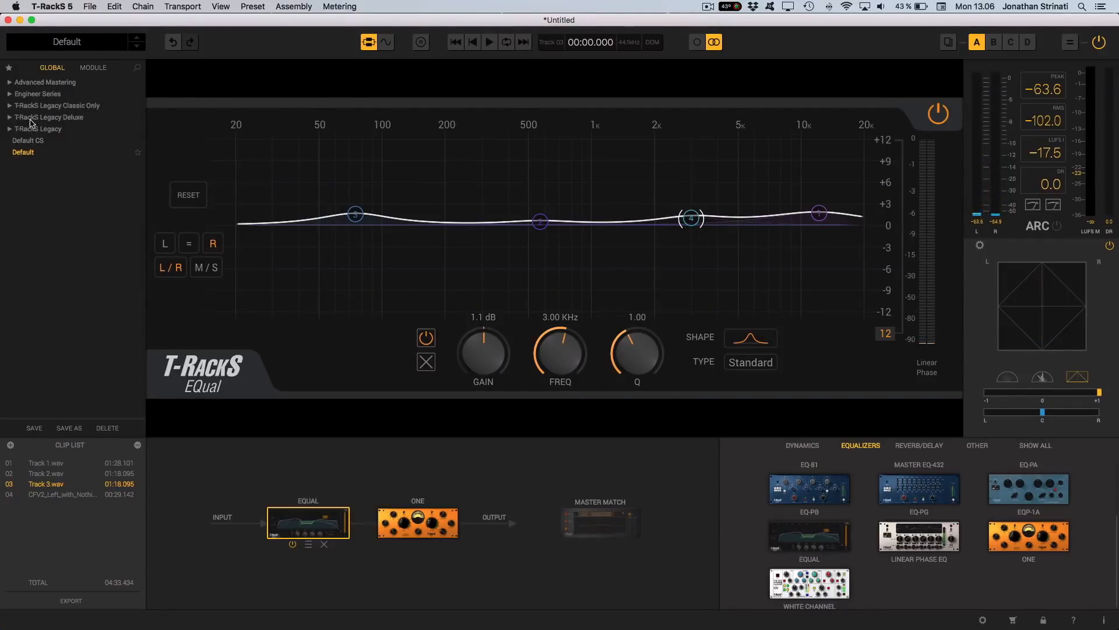
click(10, 95)
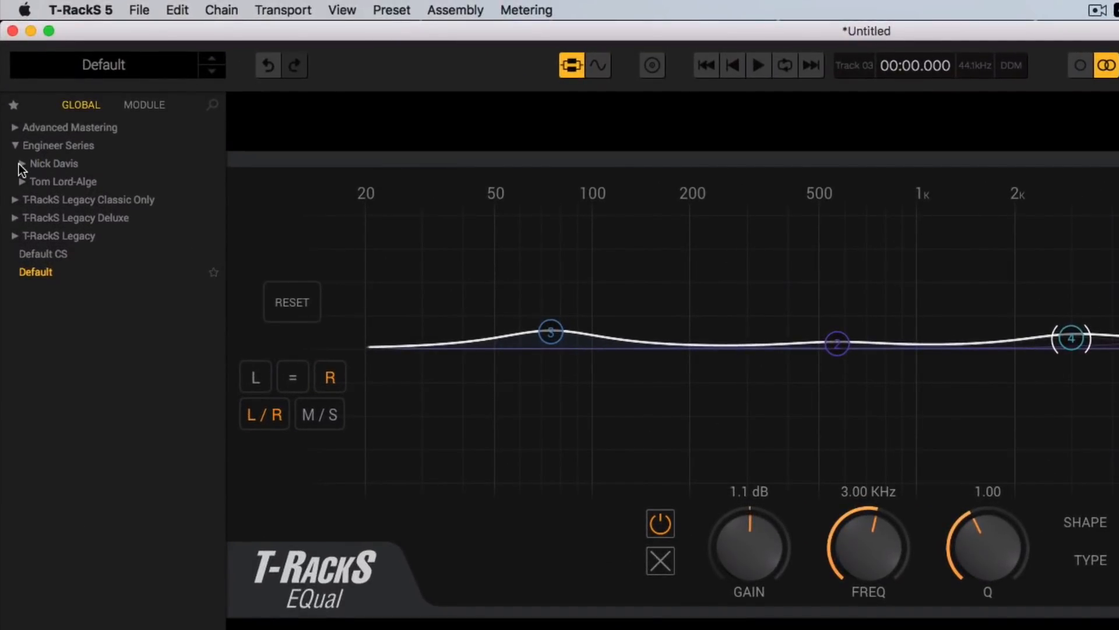
click(23, 163)
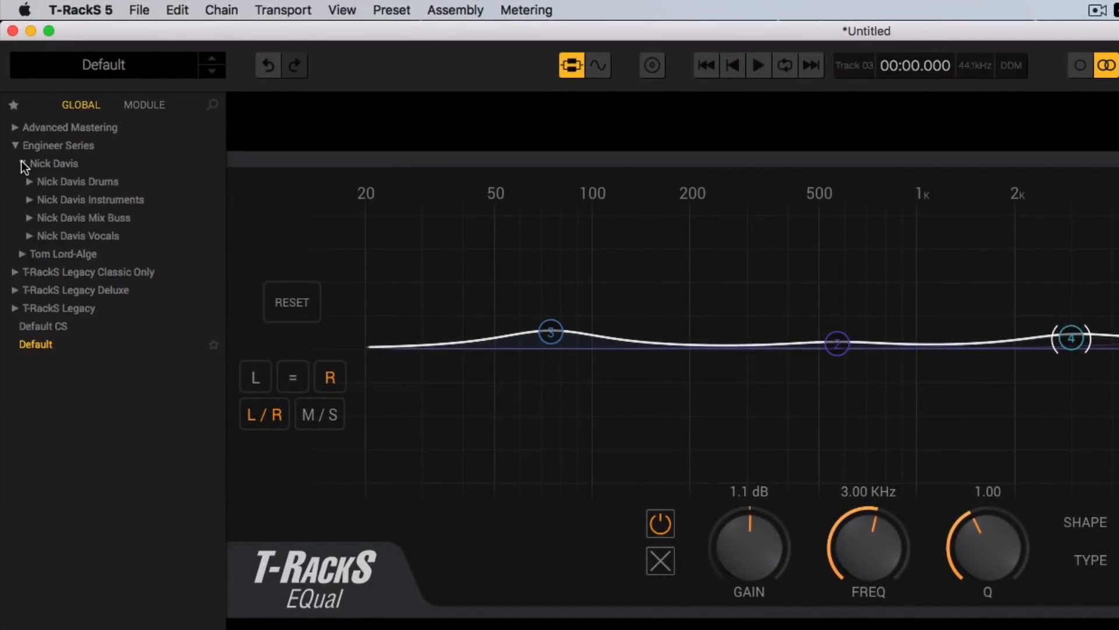
click(28, 218)
click(65, 238)
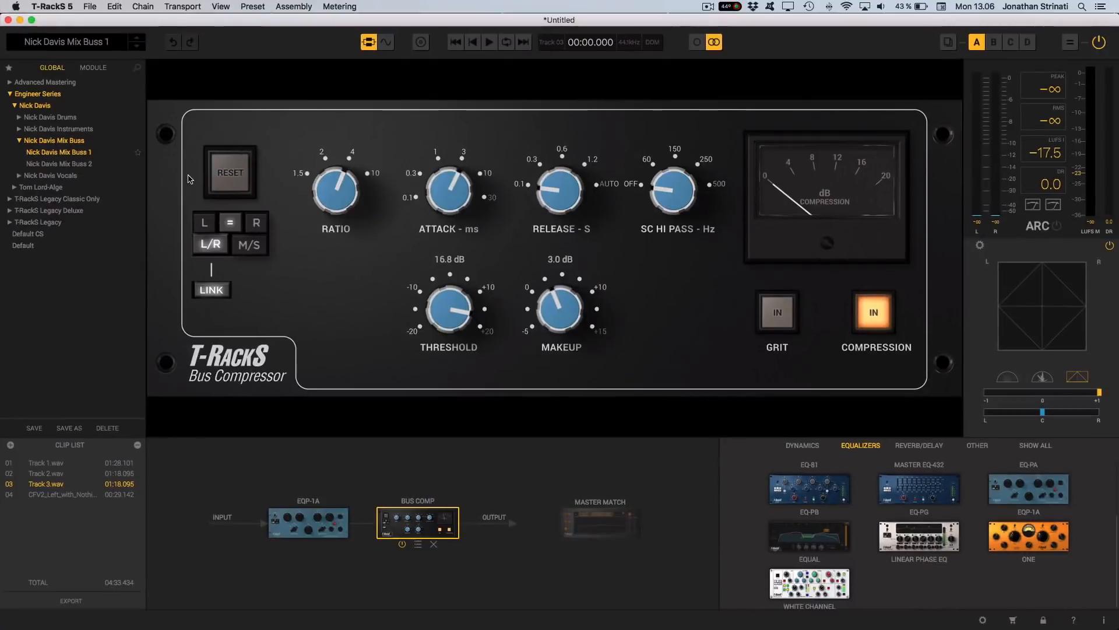
key(space)
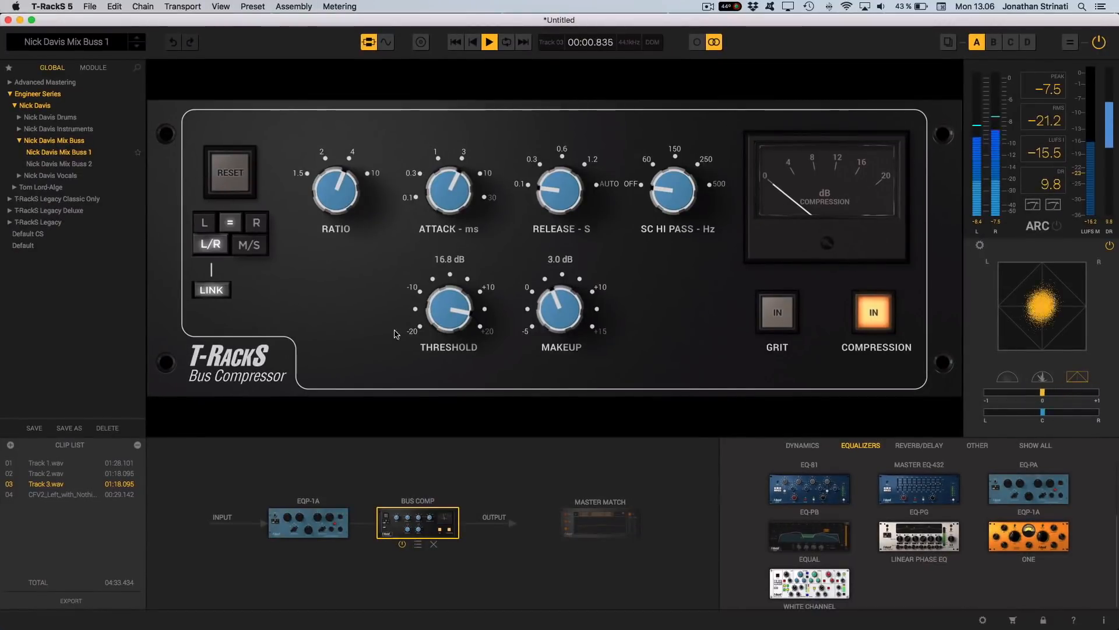
Examine the preset's EQP-1A and Bus Compressor settings and try adjusting the EQP-1A's high-frequency boost
click(315, 532)
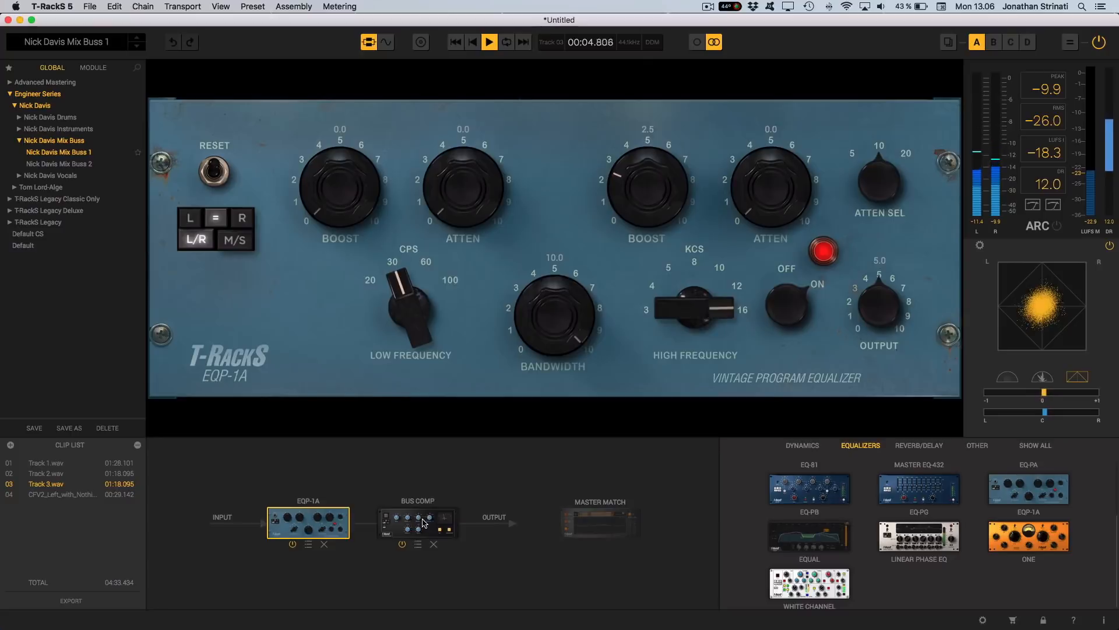
click(423, 522)
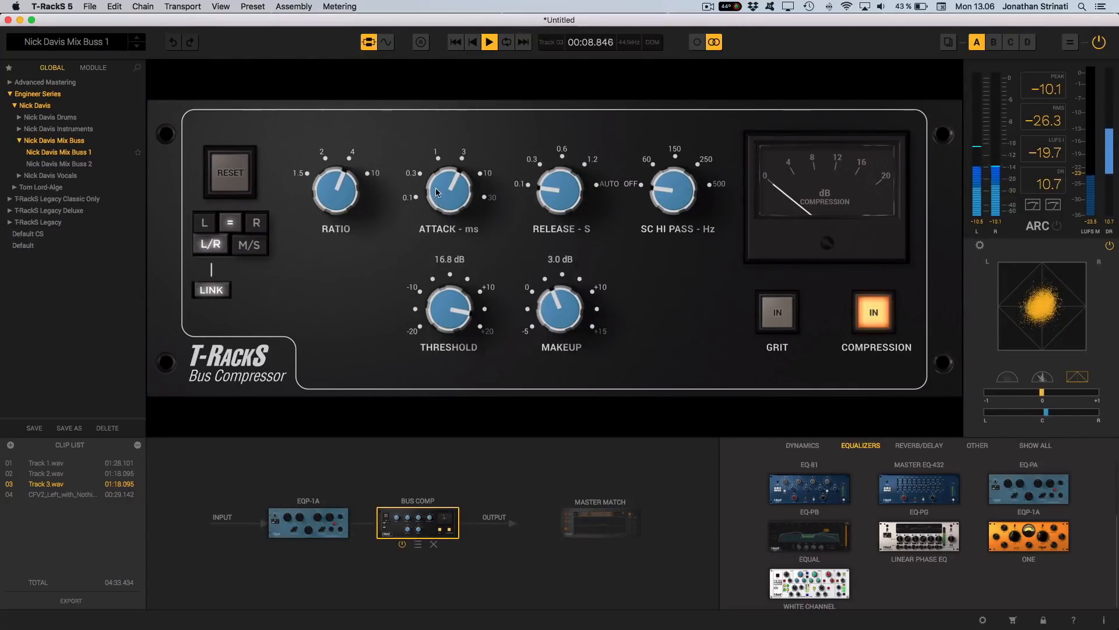
click(312, 525)
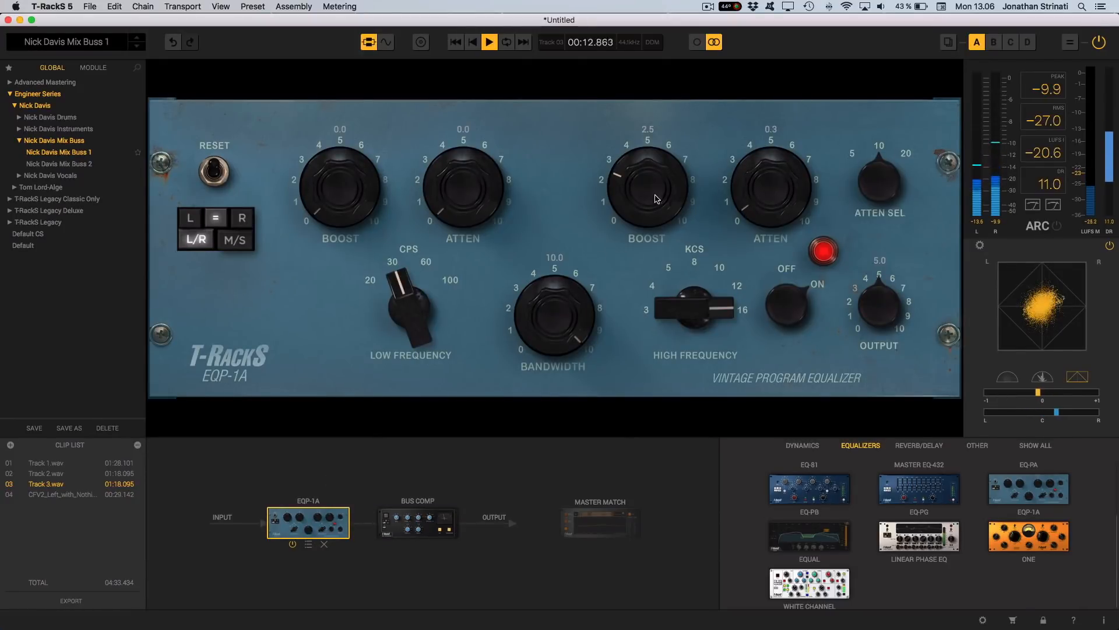
drag(656, 196, 654, 183)
Load the Nick Davis Mix Buss 2 preset and show its Master EQ 432 settings
click(35, 164)
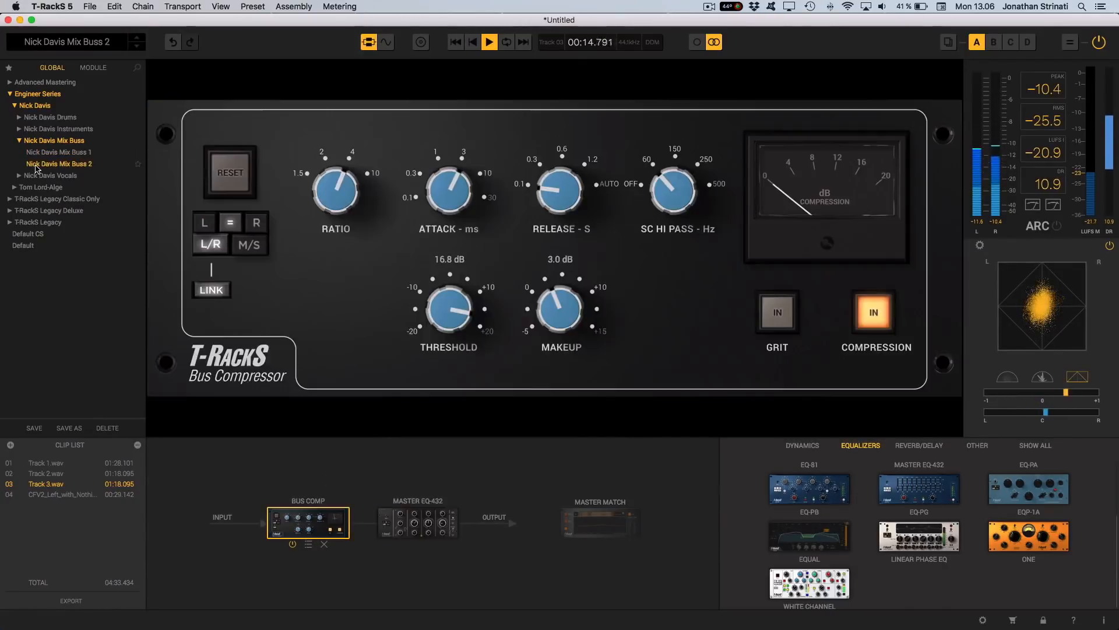
click(411, 533)
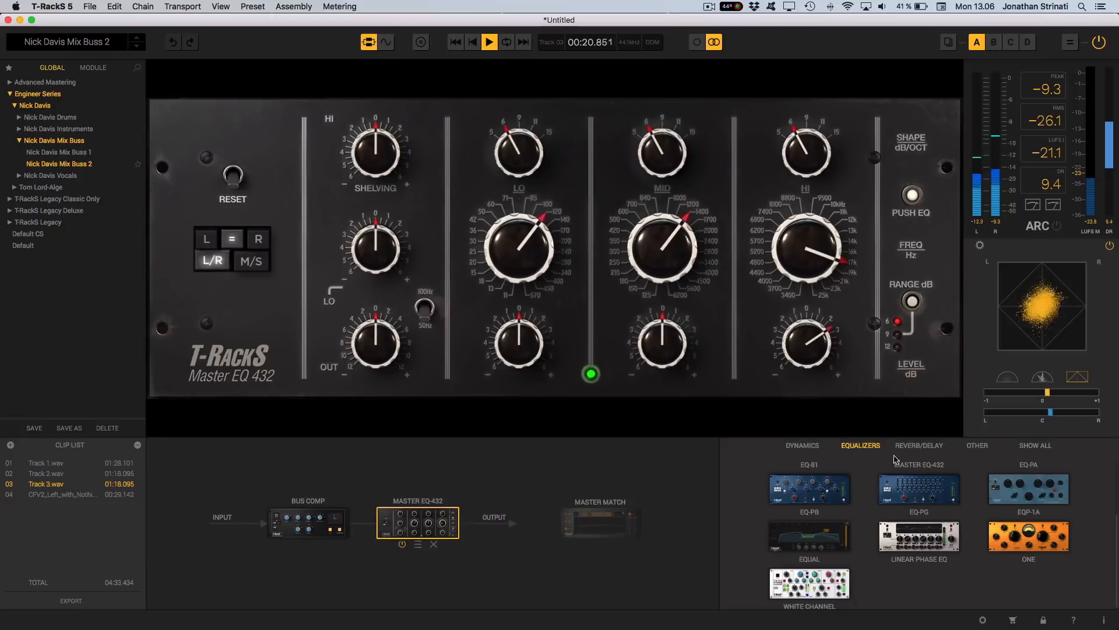
scroll(904, 501, up, 3)
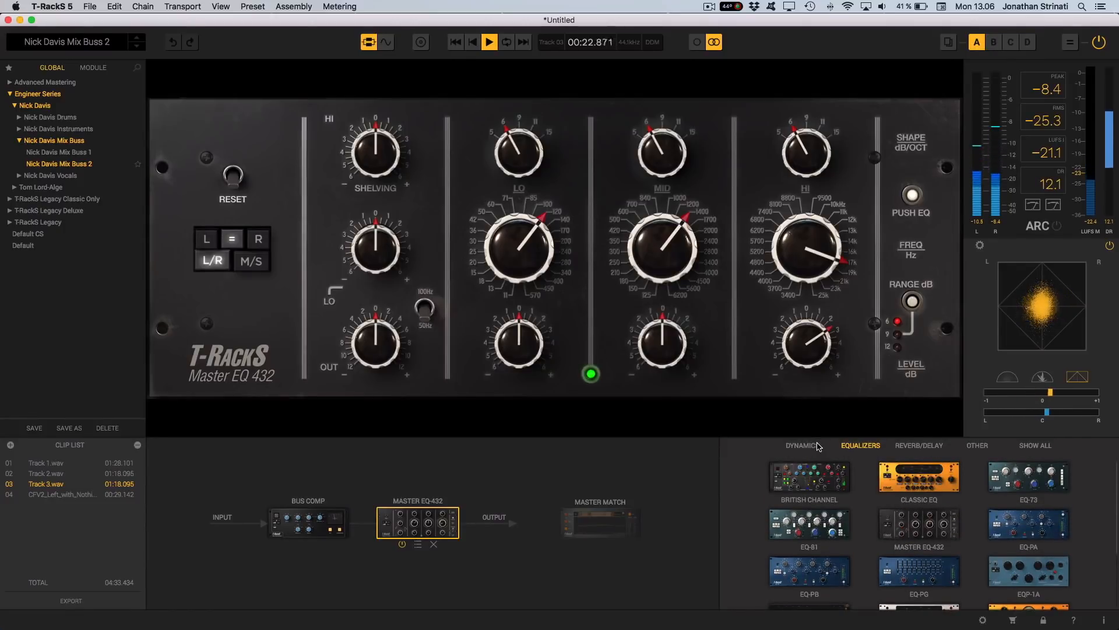
Browse the complete module list and filter it to the dynamics processors
click(1024, 446)
scroll(945, 497, down, 15)
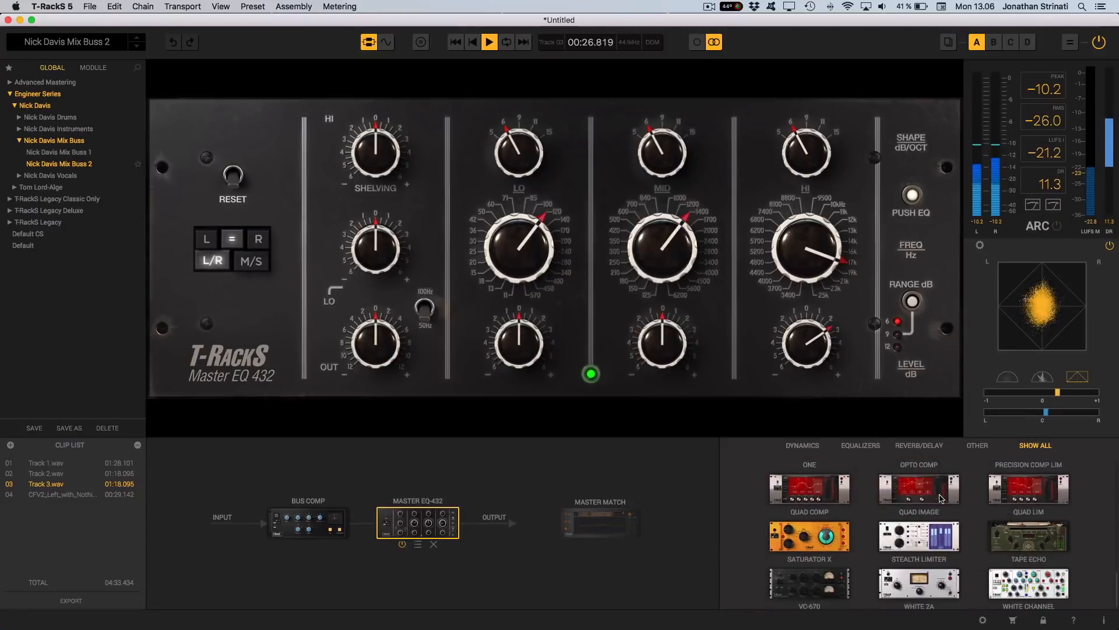
scroll(940, 499, up, 15)
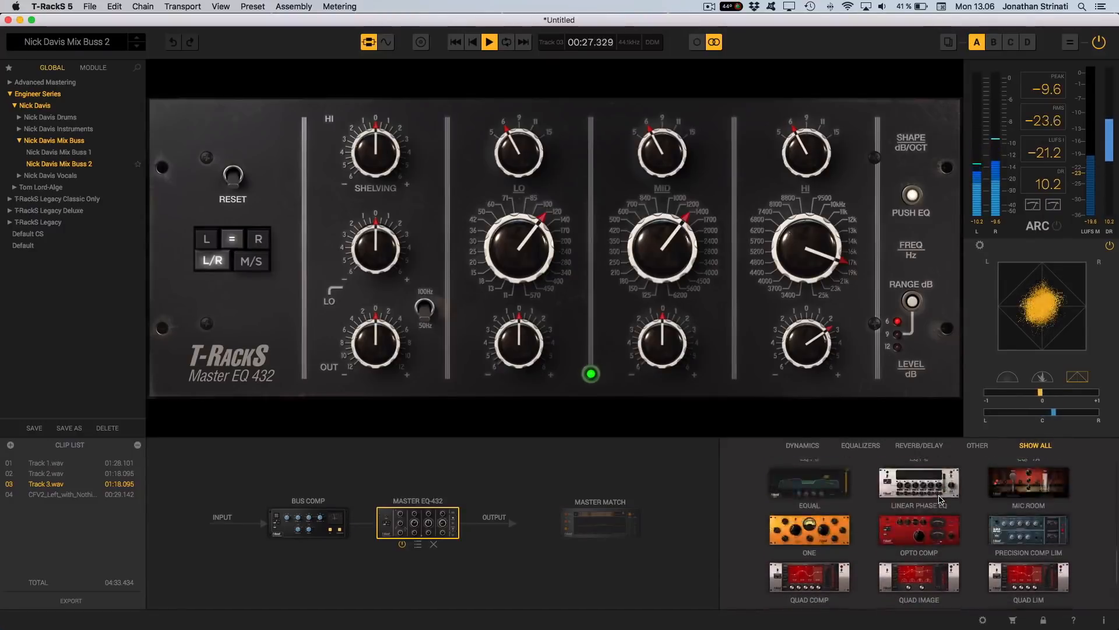
click(802, 446)
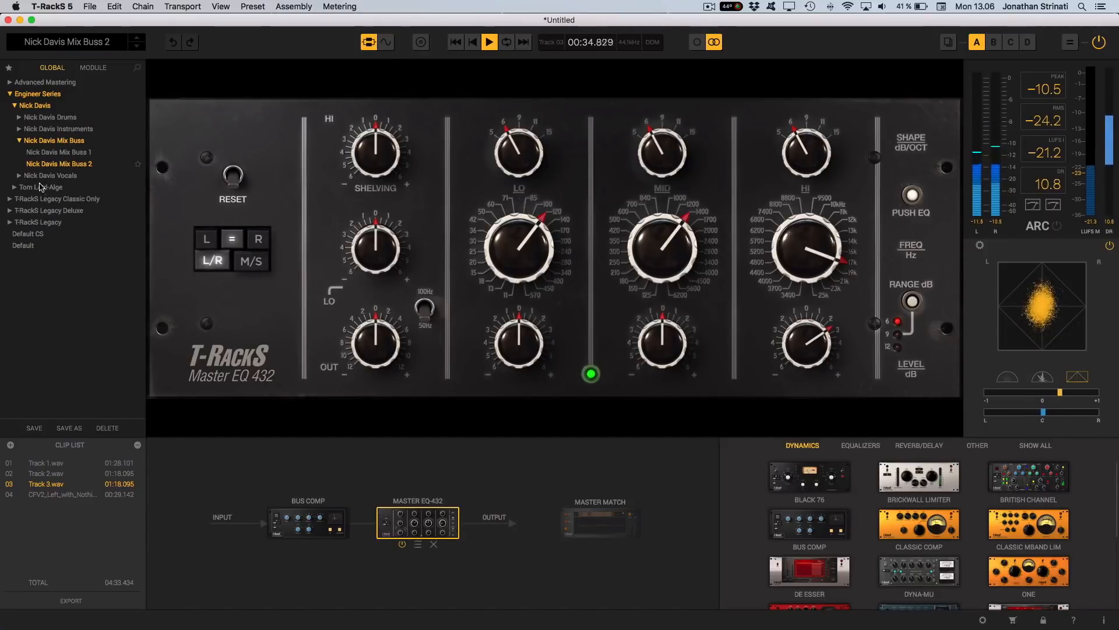
Load the TLA Mix Buss 1 preset from the Tom Lord-Alge presets and compare the track with all processing off and on
click(20, 176)
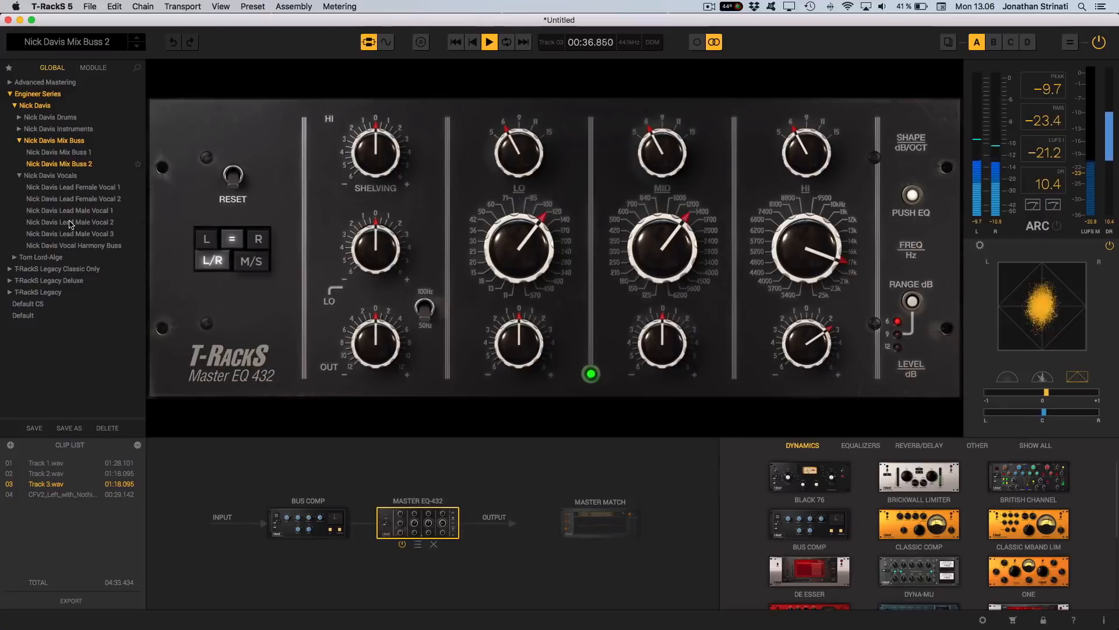
click(17, 257)
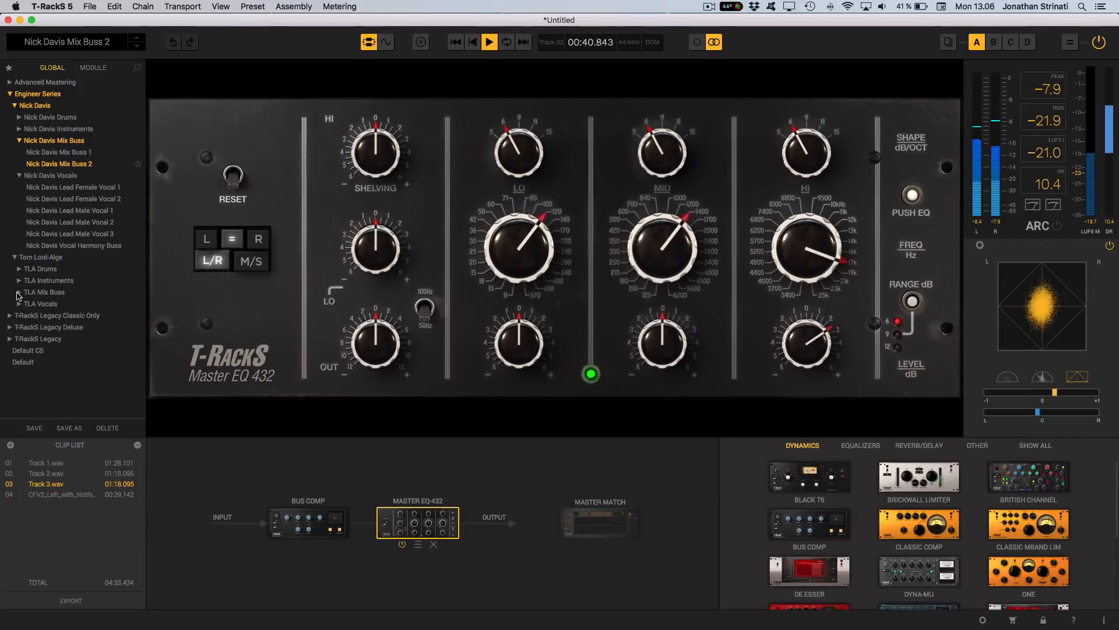
click(18, 293)
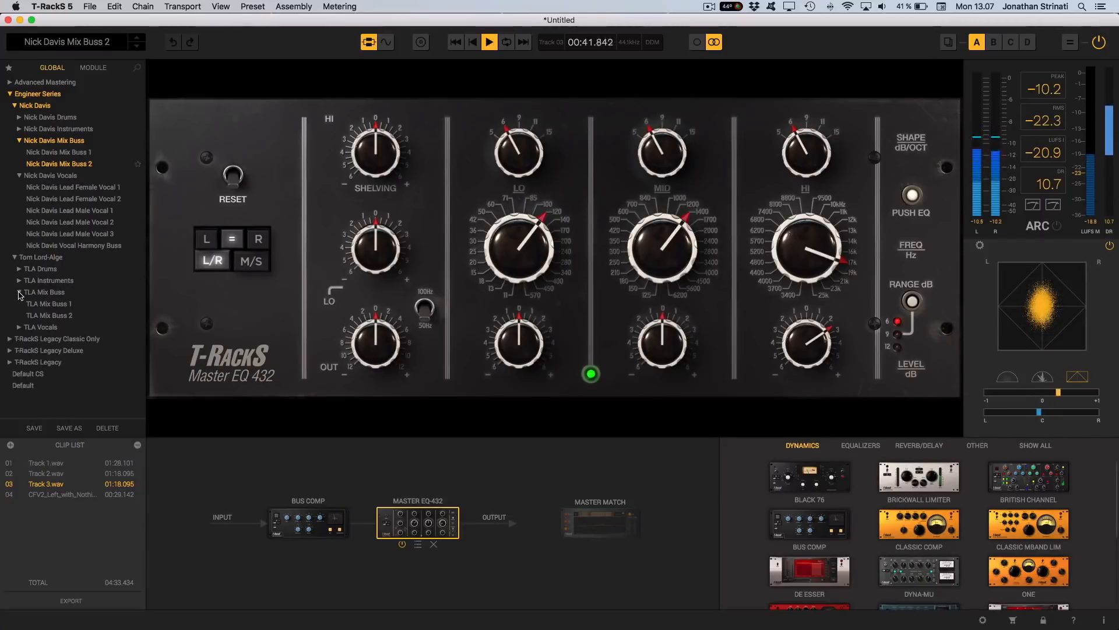
click(48, 303)
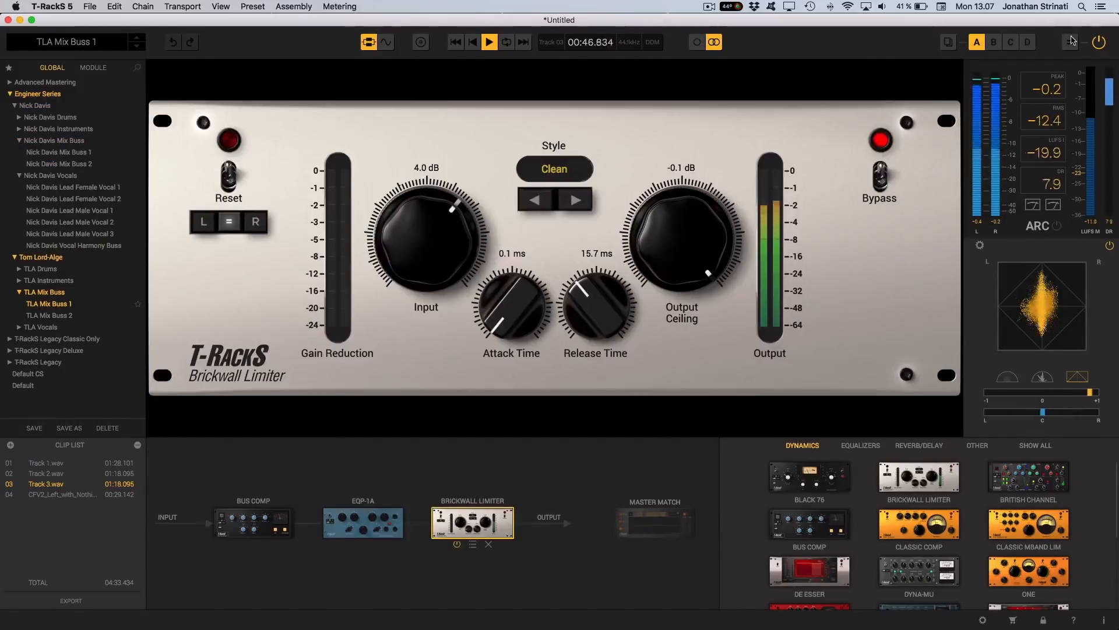
click(1100, 43)
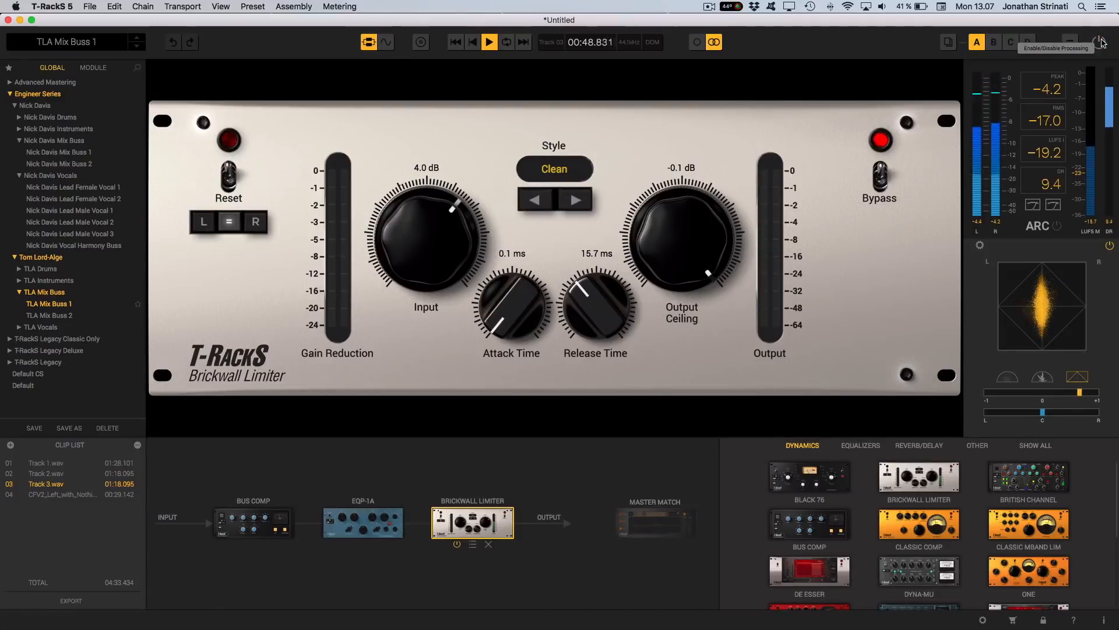
click(1101, 43)
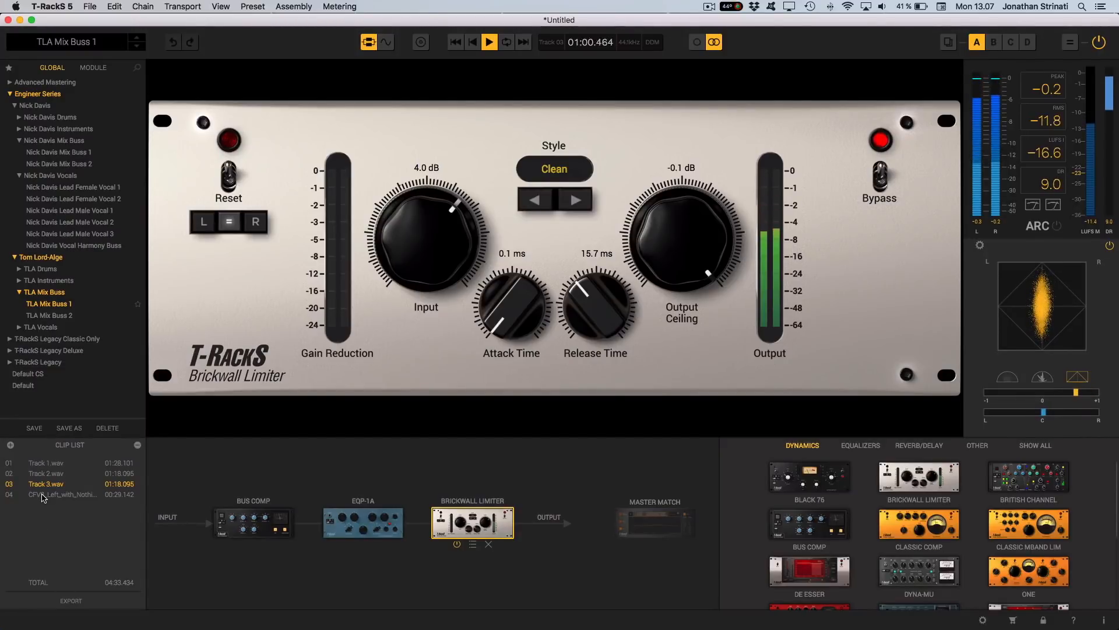
Switch to the fourth clip, CFV2_Left_with_Nothi…, and show its waveform in place of the chain
click(42, 495)
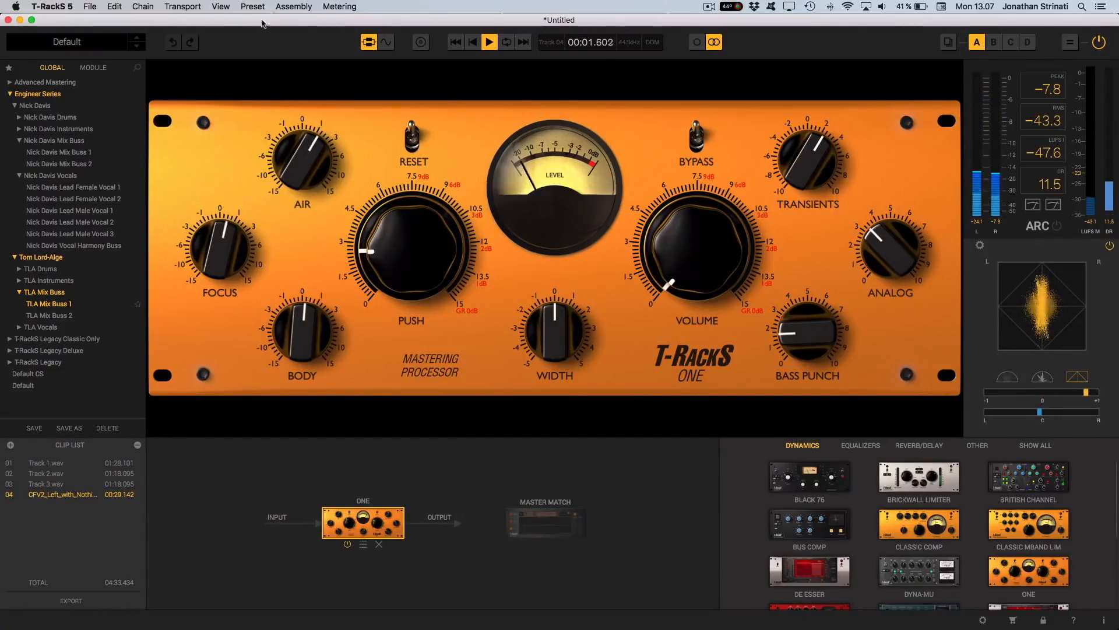
click(221, 6)
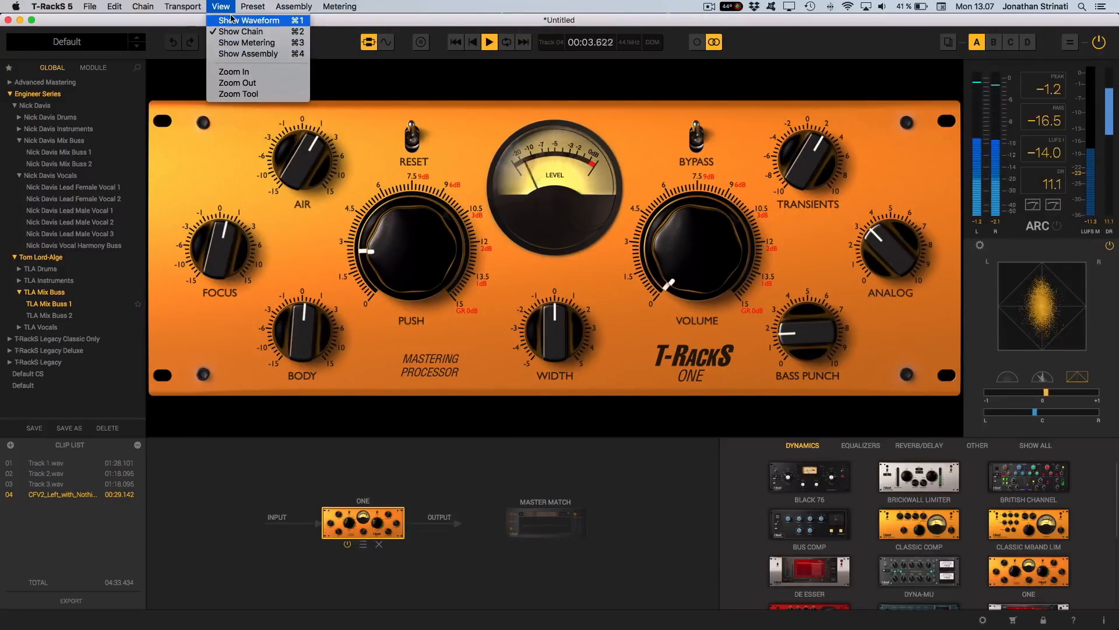
click(232, 19)
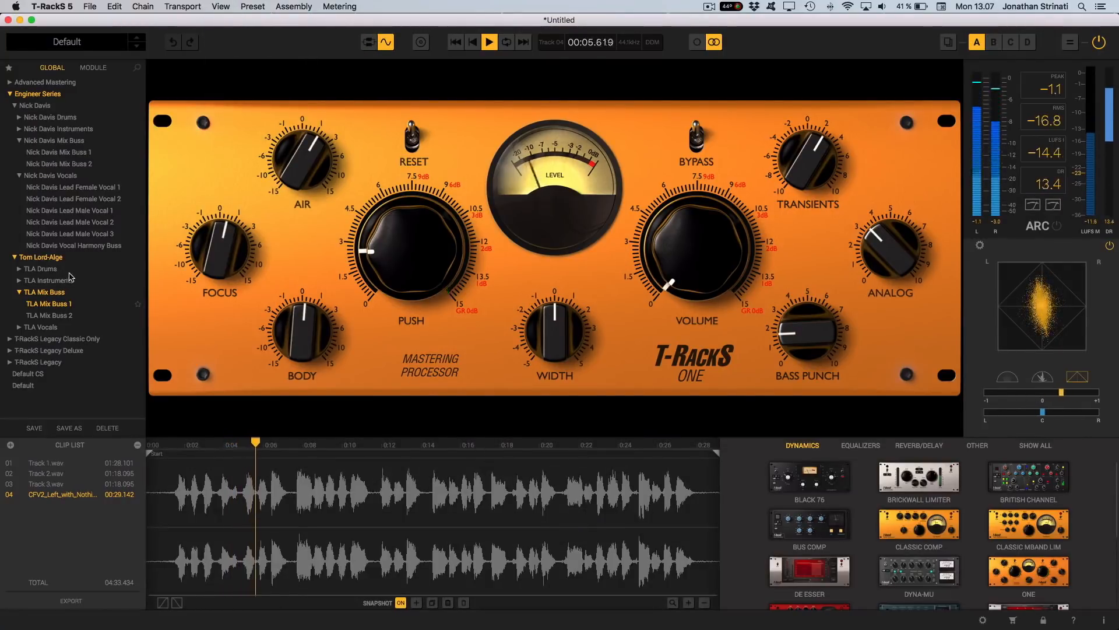
Load the Nick Davis Lead Male Vocal 1 preset and compare the vocal with all processing off and on
click(81, 211)
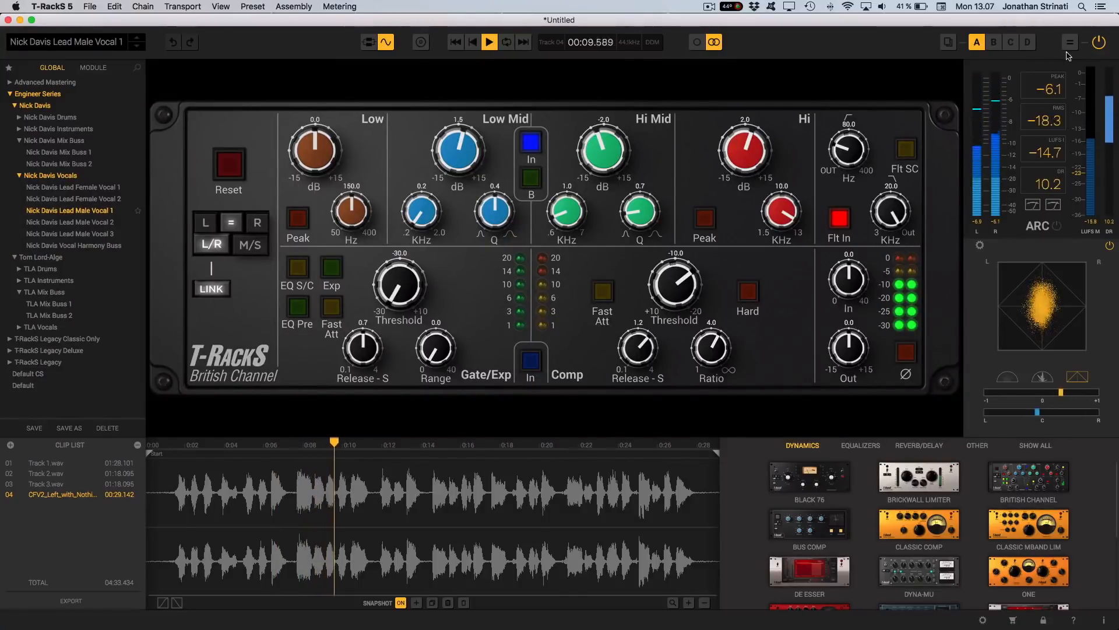
click(1099, 42)
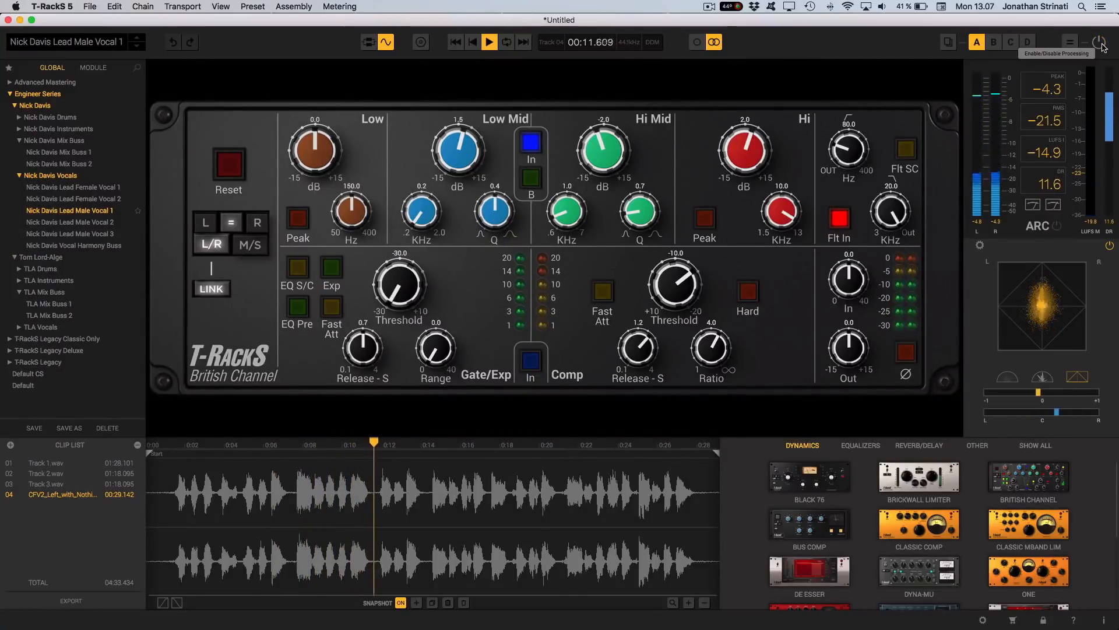
click(1099, 42)
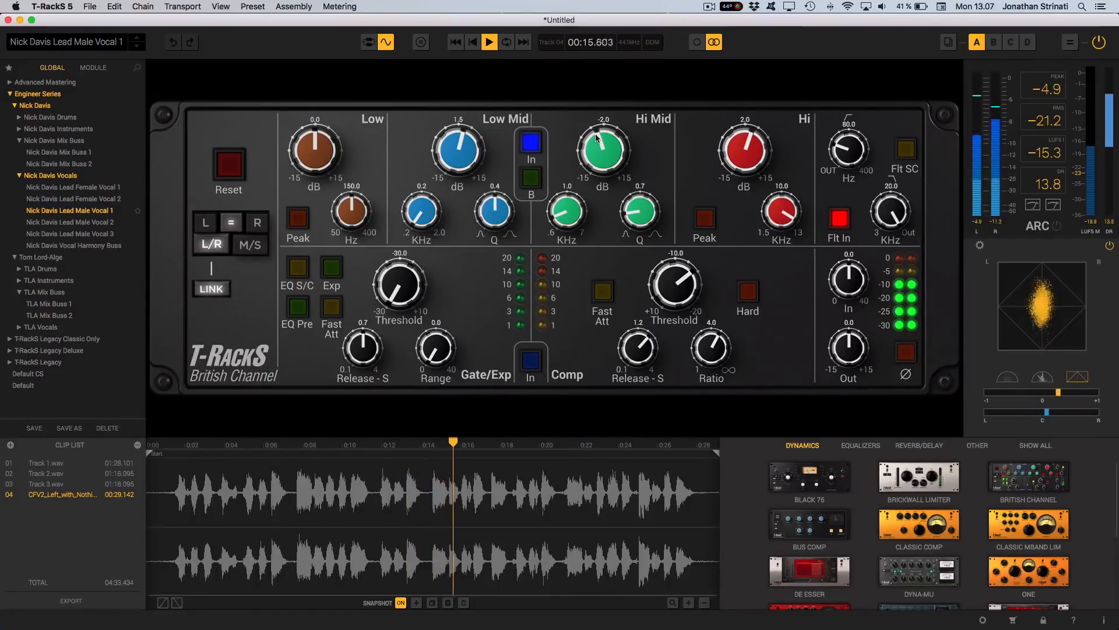
Set the British Channel's Hi Mid gain to -1.5 dB and Hi gain to 2.5 dB, and return to the chain view
drag(596, 138, 597, 135)
drag(754, 170, 755, 166)
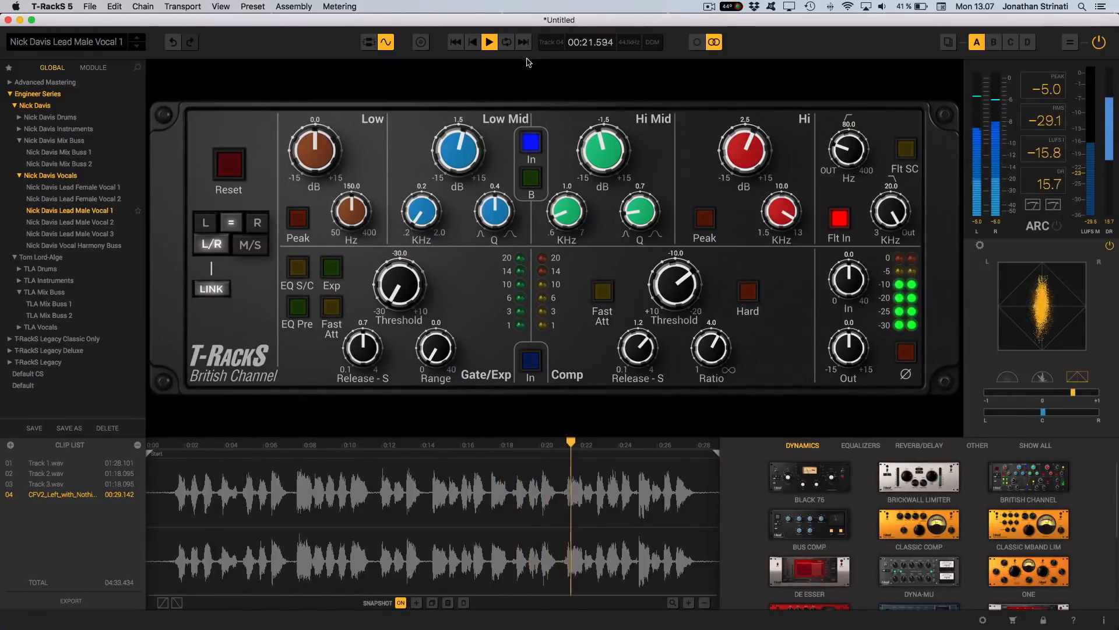
click(252, 7)
mouse_move(220, 6)
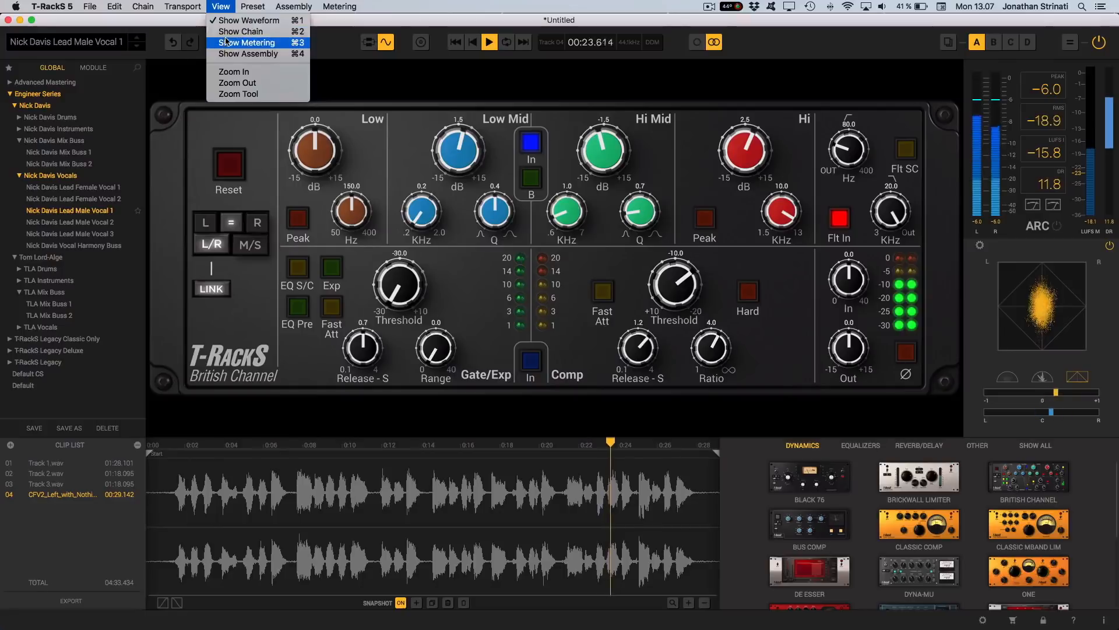
click(240, 31)
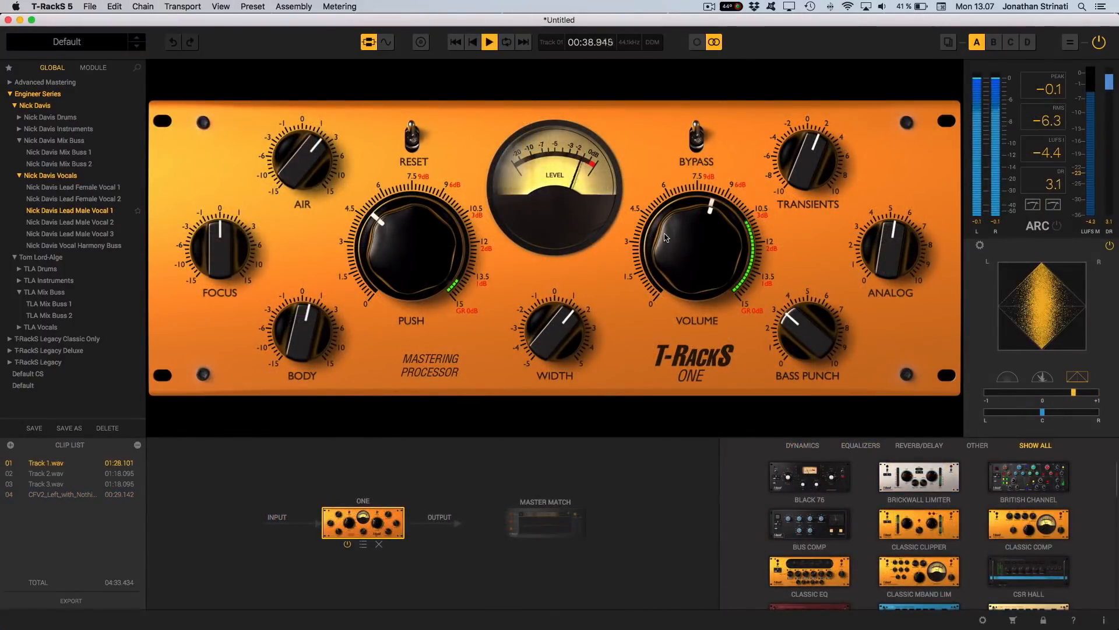
Compare Track 1 with the One mastering processor's chain off and on, and widen the module browser
click(1099, 41)
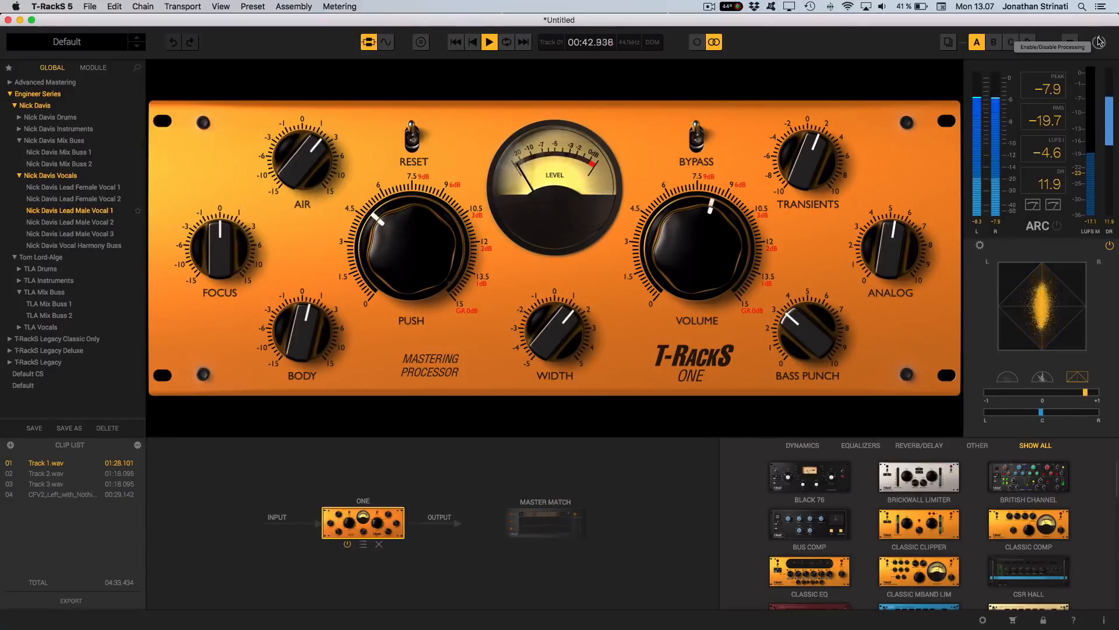
click(1099, 41)
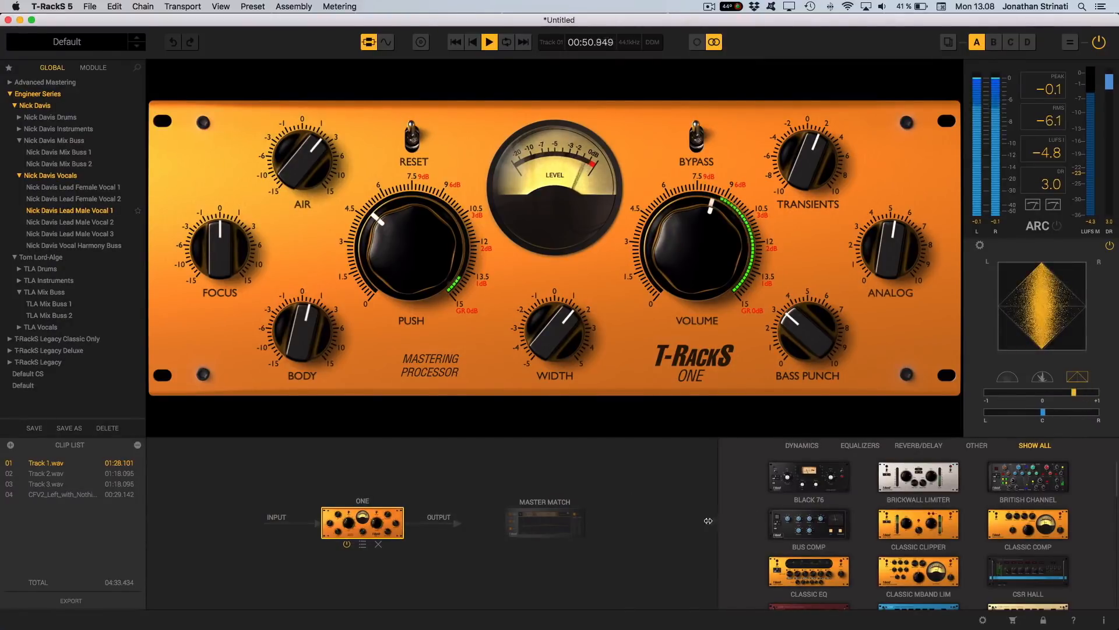
drag(719, 523, 649, 483)
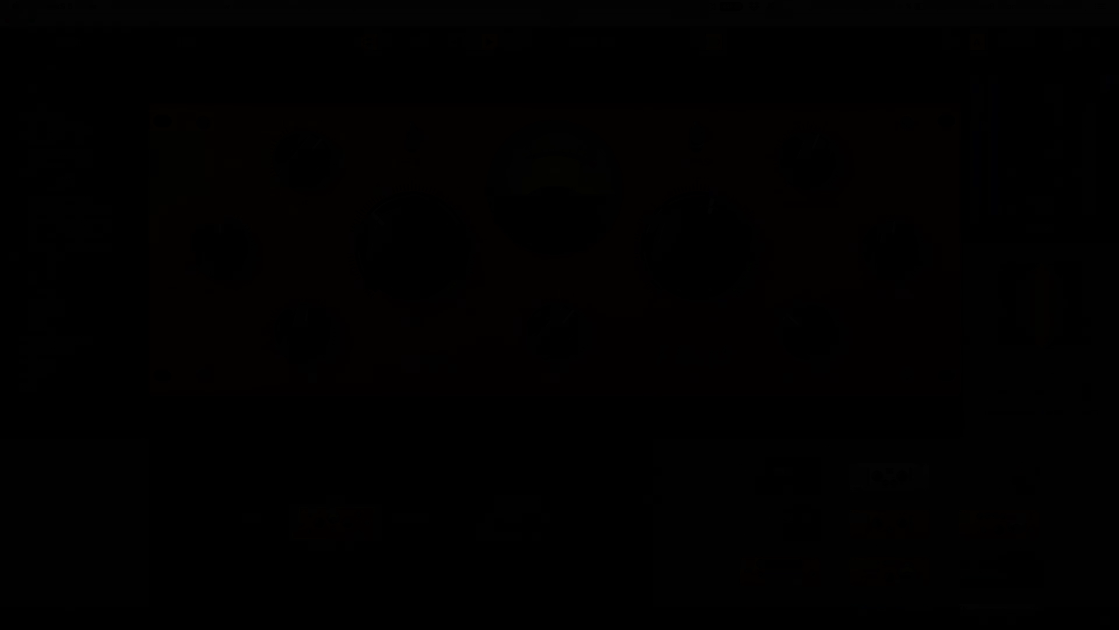